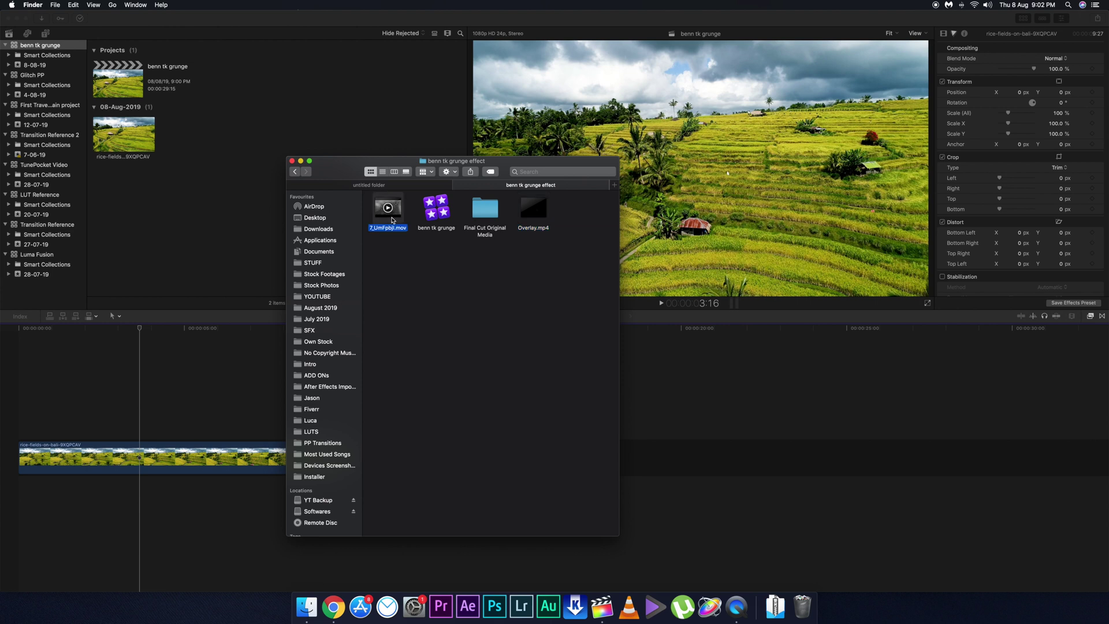
# - Preview the raindrop footage 7_UmFpbjl.mov and the lightning footage Overlay.mp4
pyautogui.press('space')
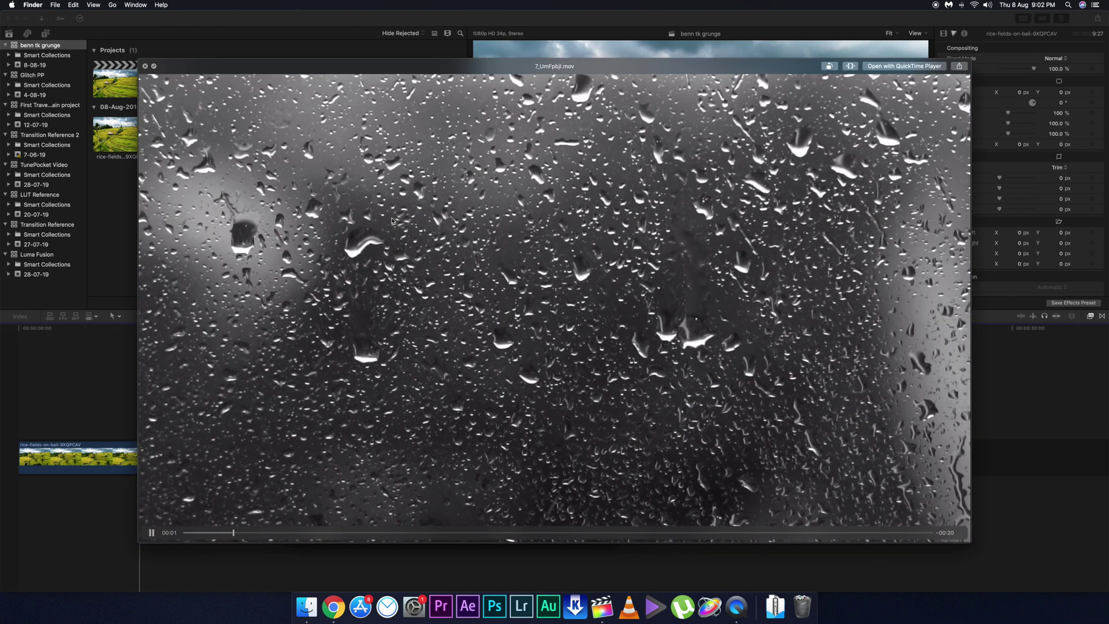
pyautogui.press('space')
pyautogui.click(548, 214)
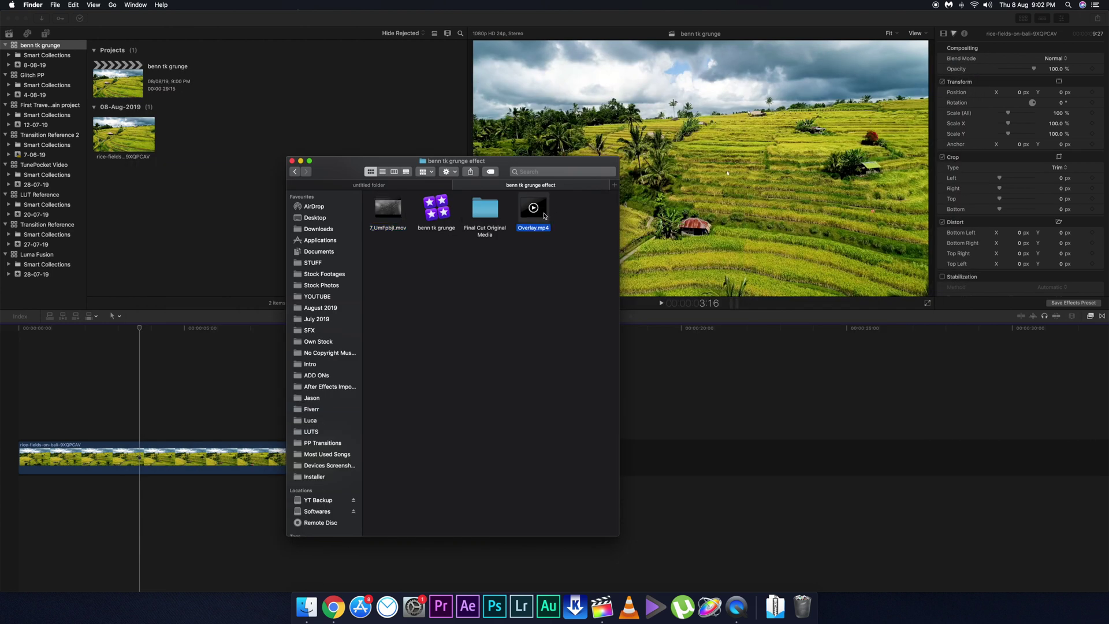
pyautogui.press('space')
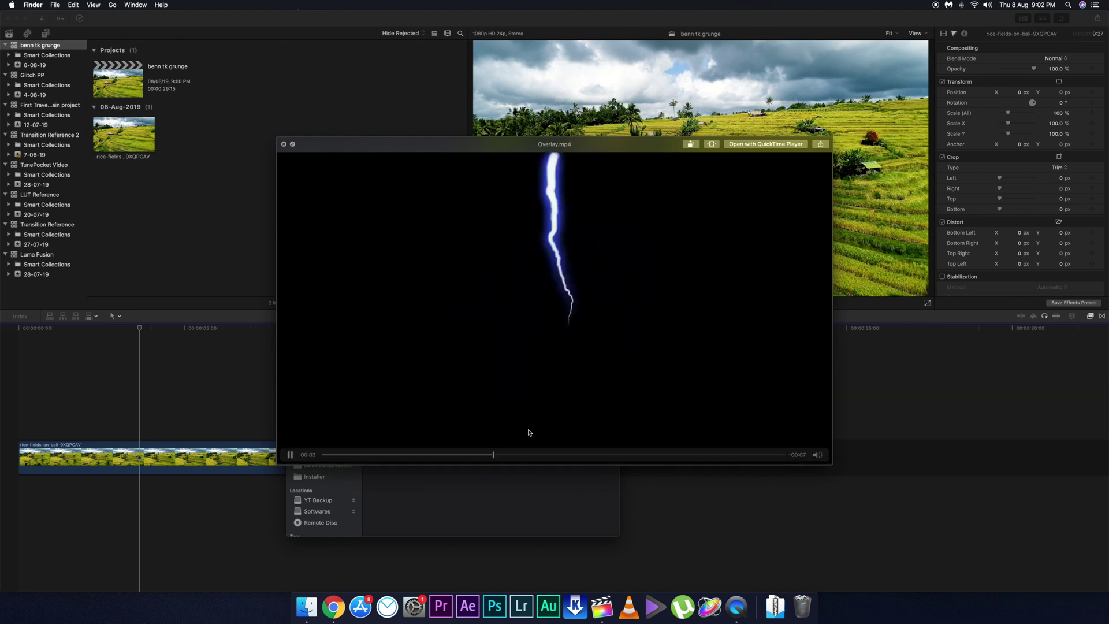
pyautogui.press('space')
# - Place the raindrop clip above the rice-fields clip at 2:16 and cut off its excess, leaving about 3:05
pyautogui.moveTo(397, 208); pyautogui.dragTo(108, 369)
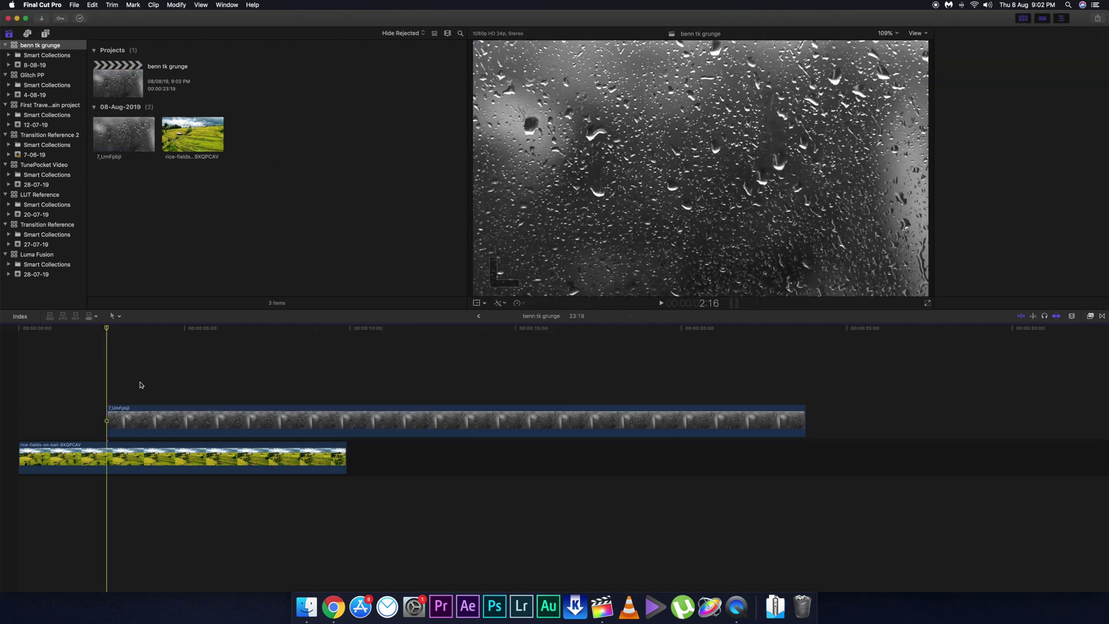
pyautogui.click(214, 419)
pyautogui.press('a')
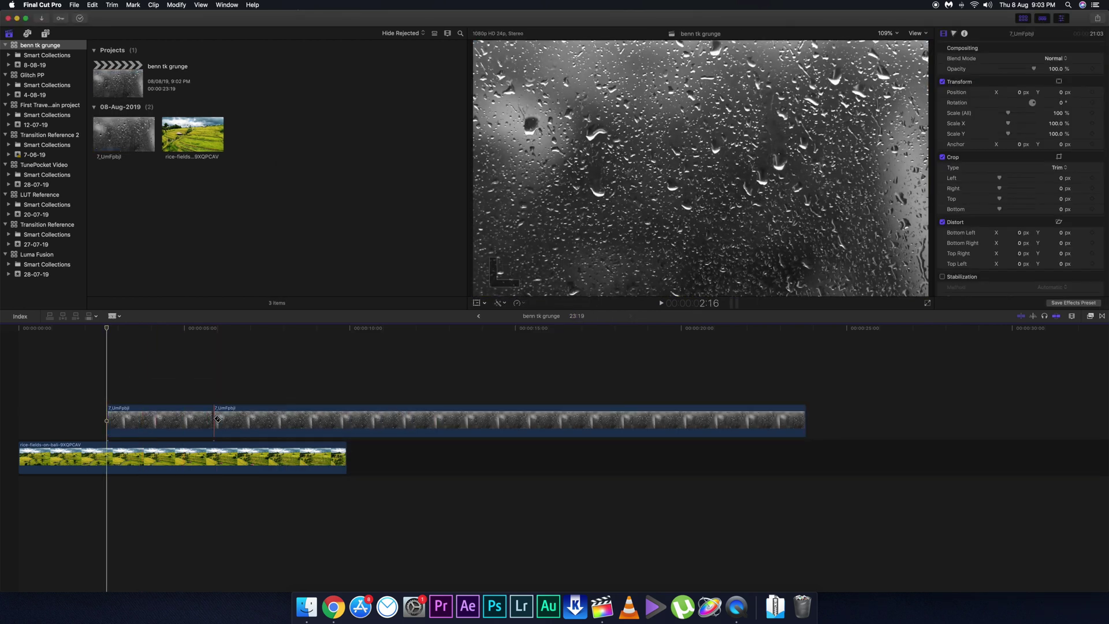
pyautogui.click(231, 417)
pyautogui.press('Delete')
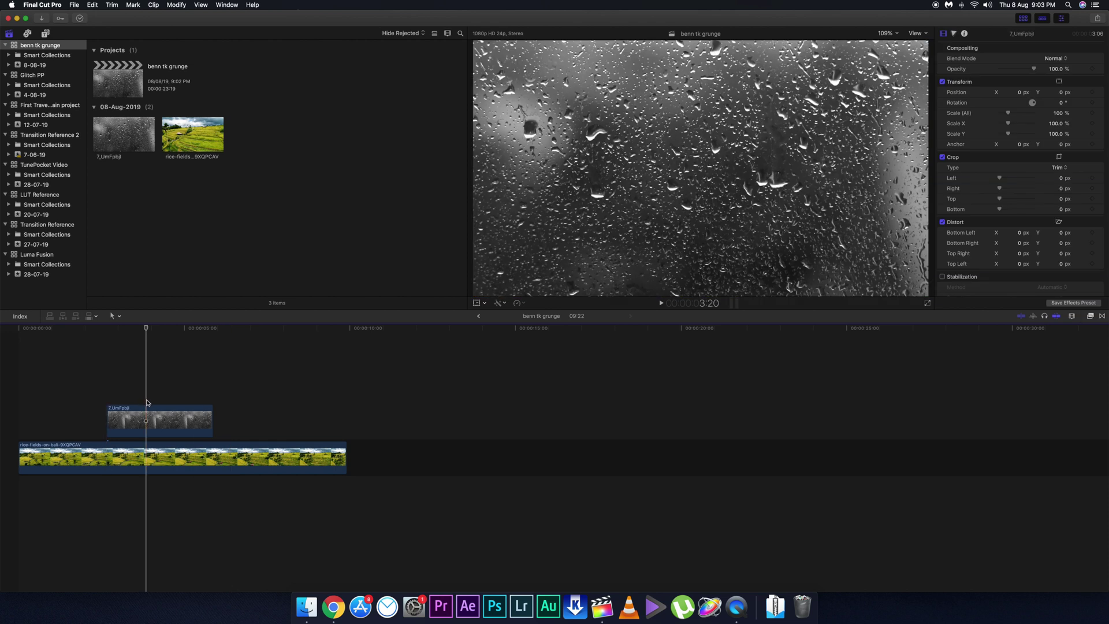
# - Set the raindrop clip's blend mode to Overlay
pyautogui.click(150, 421)
pyautogui.click(1054, 59)
pyautogui.click(1053, 58)
pyautogui.click(1053, 58)
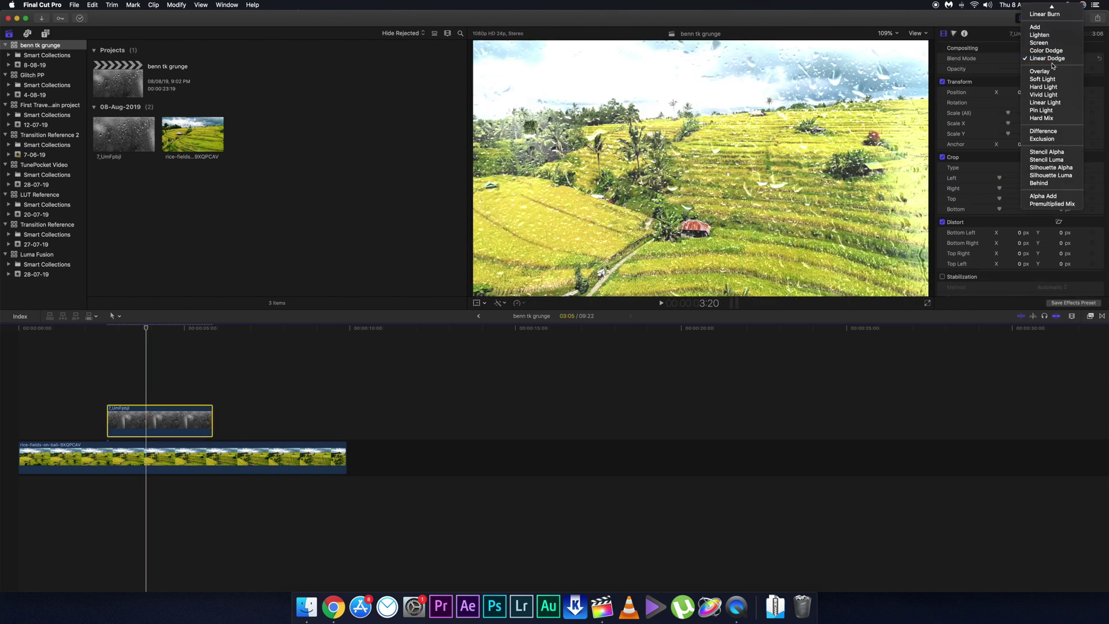
pyautogui.click(1048, 71)
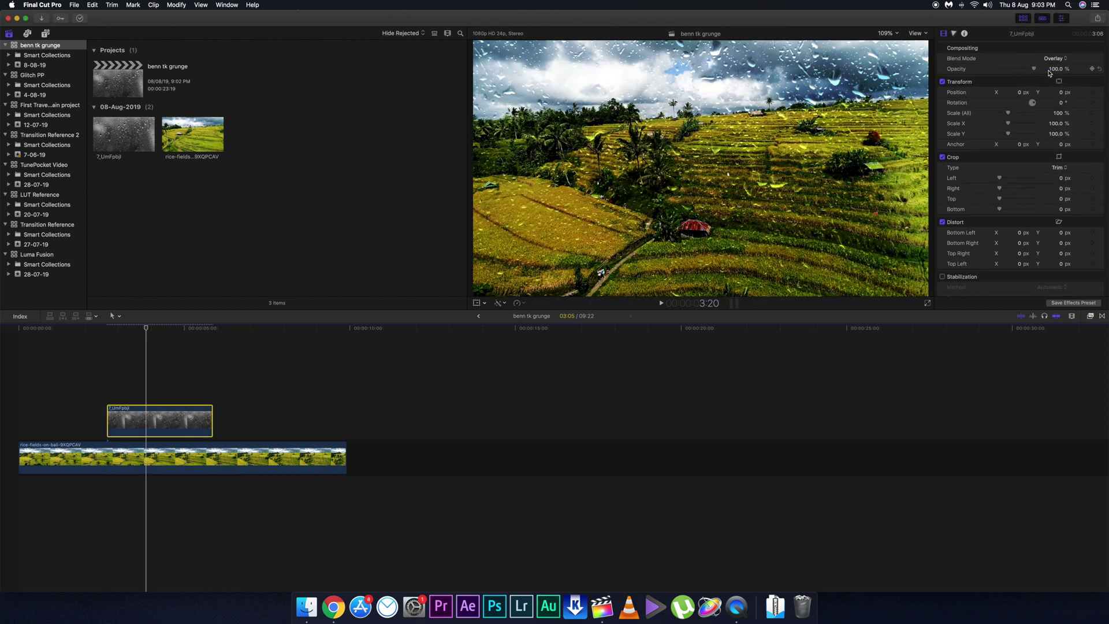
# - Play back the sequence from just before the raindrop clip to check the blended rain
pyautogui.click(78, 359)
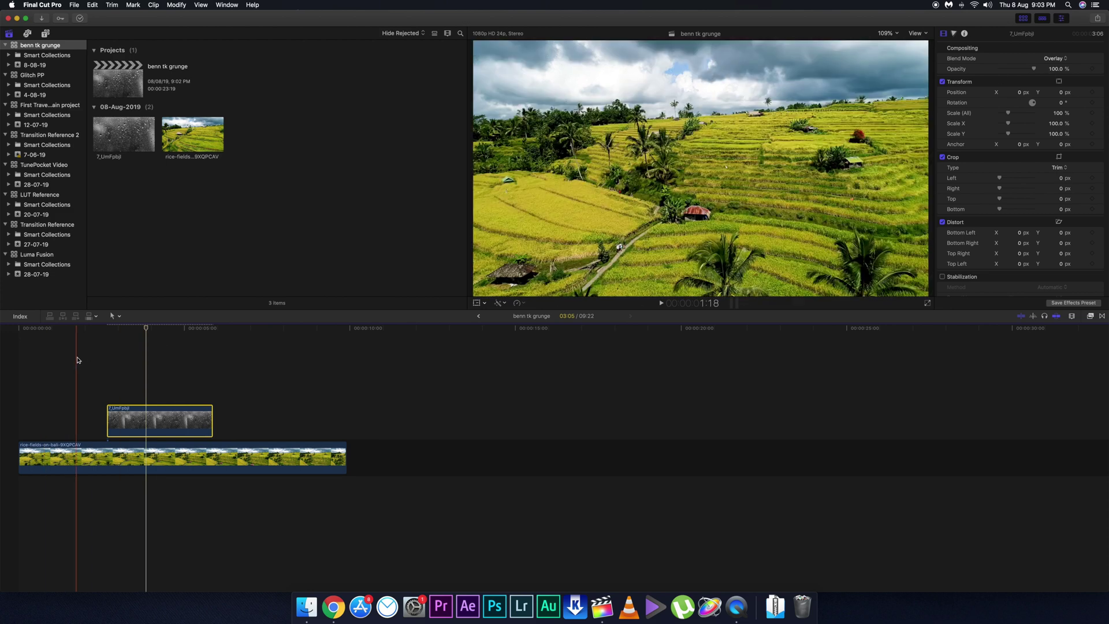
pyautogui.press('space')
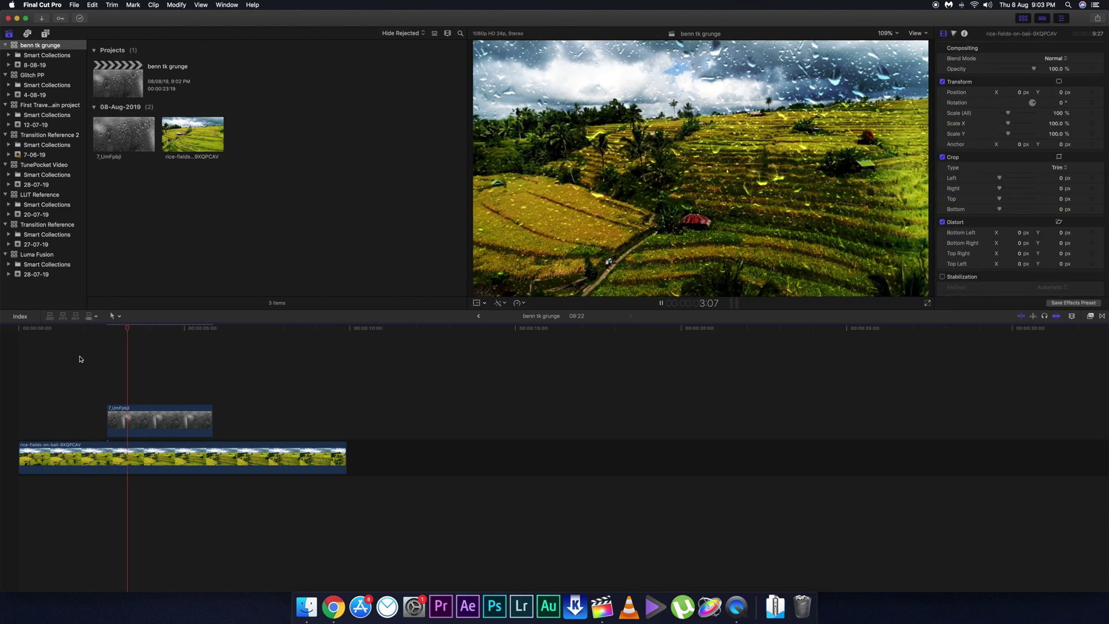
pyautogui.click(119, 356)
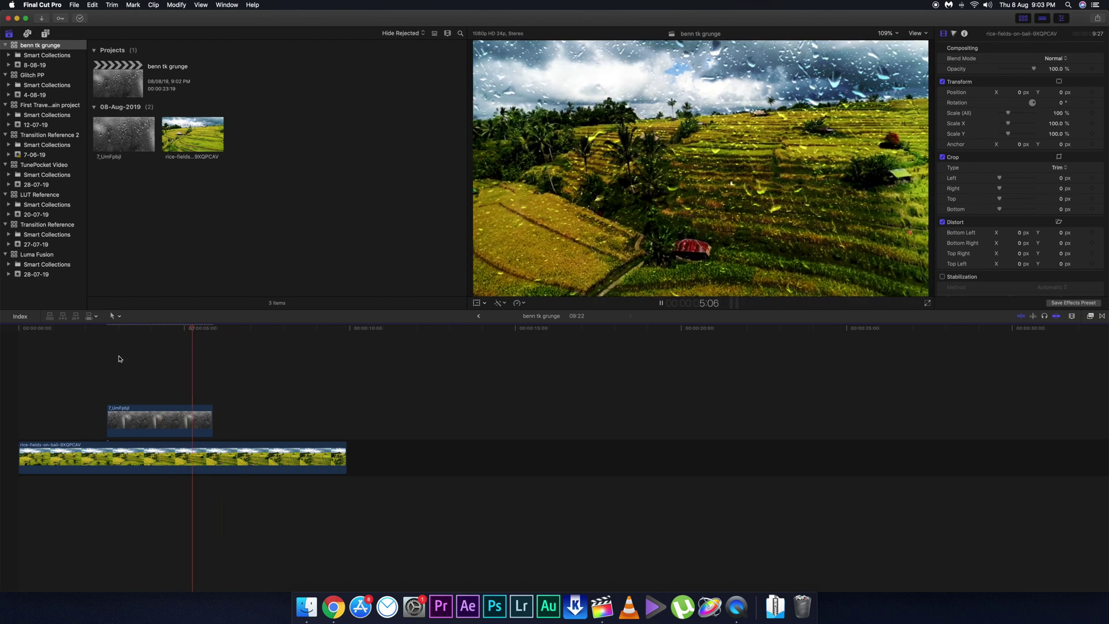
# - Split the rice-fields clip at the start and at the end of the raindrop clip above it
pyautogui.press('super+equal')
pyautogui.press('super+equal')
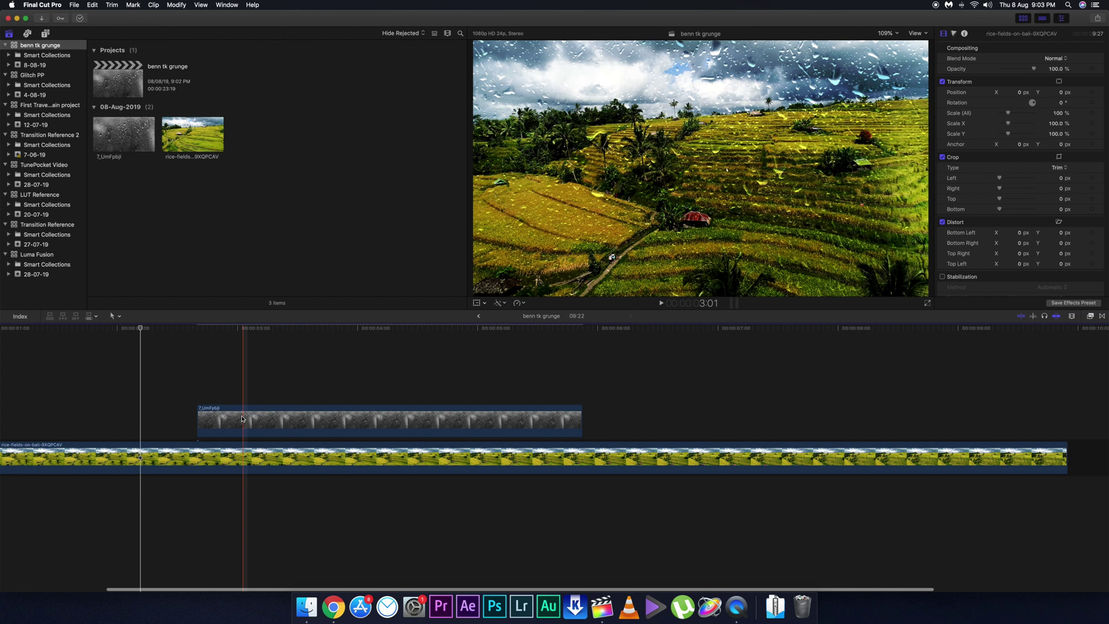
pyautogui.click(201, 453)
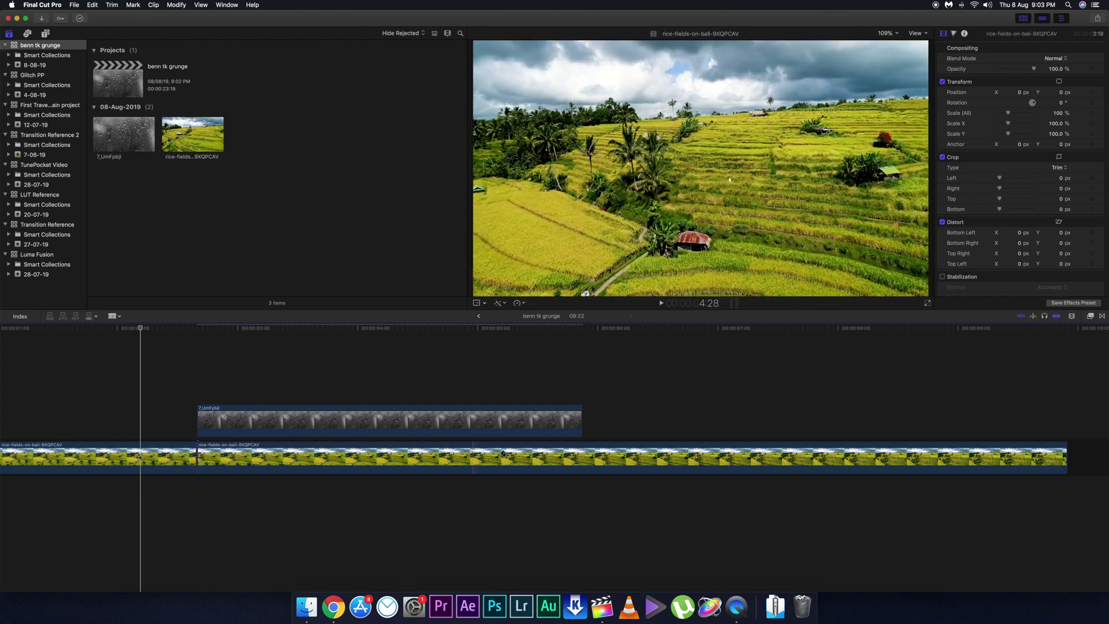
pyautogui.click(584, 453)
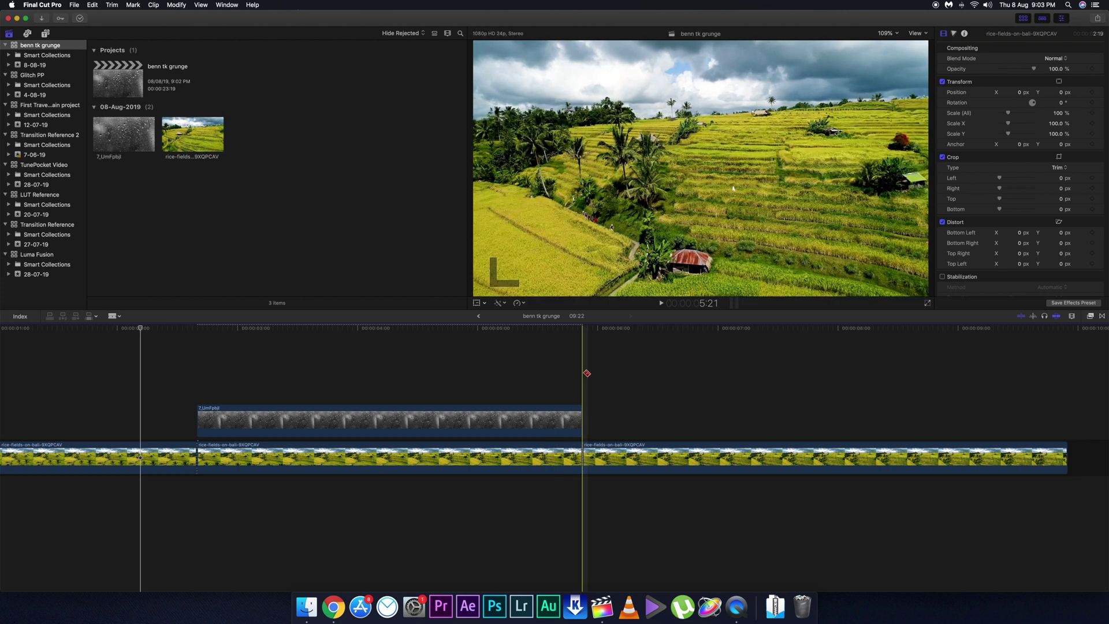
pyautogui.press('a')
# - Add a Color Board correction to the middle rice-fields segment beneath the raindrop clip
pyautogui.click(417, 457)
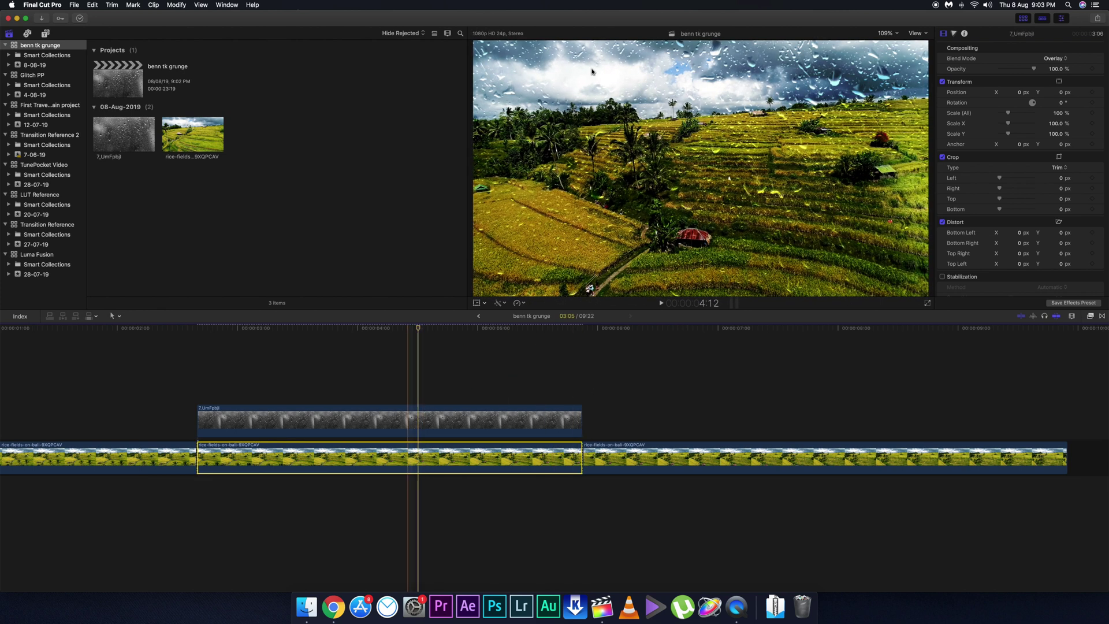
pyautogui.click(954, 34)
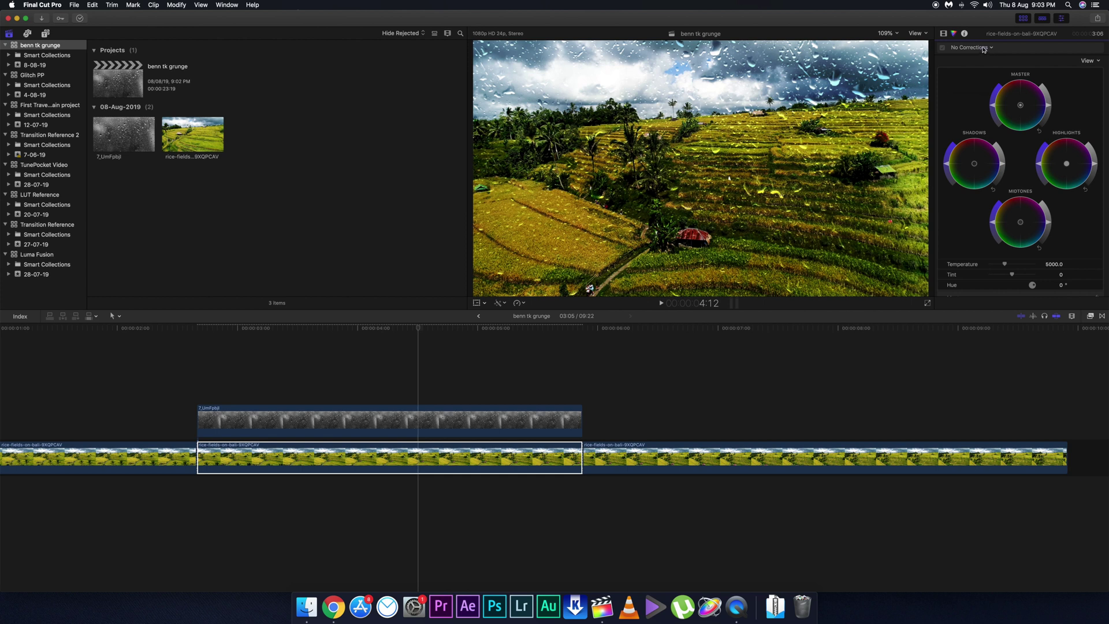
pyautogui.click(984, 48)
pyautogui.click(981, 64)
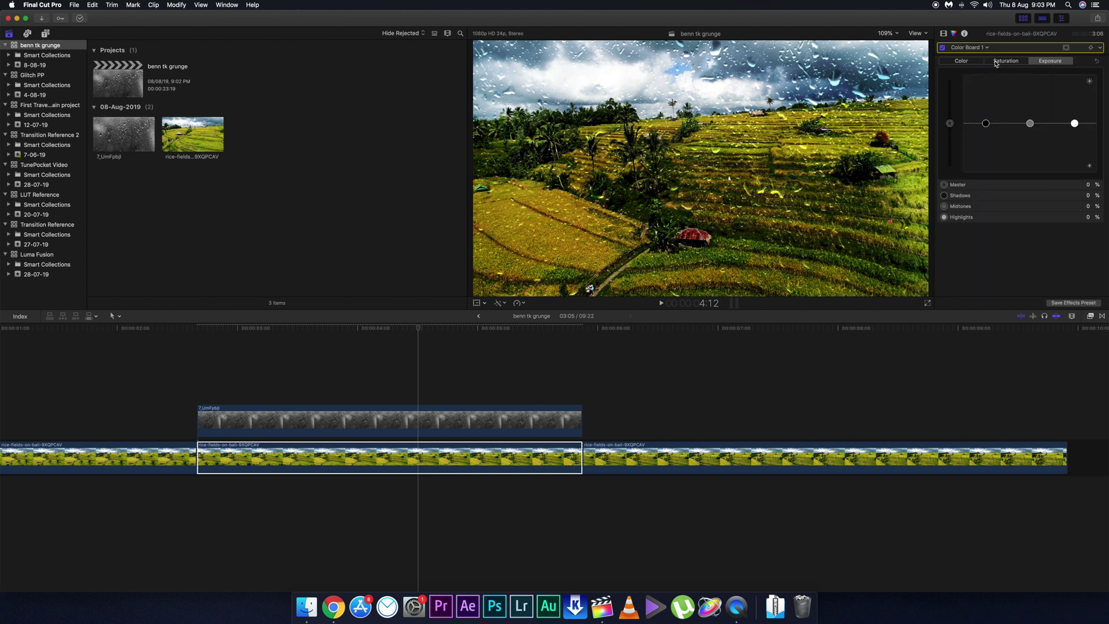
# - Reduce the middle segment's Color Board saturation to -47% for master, -38% for midtones and -74% for highlights
pyautogui.moveTo(984, 124); pyautogui.dragTo(985, 145)
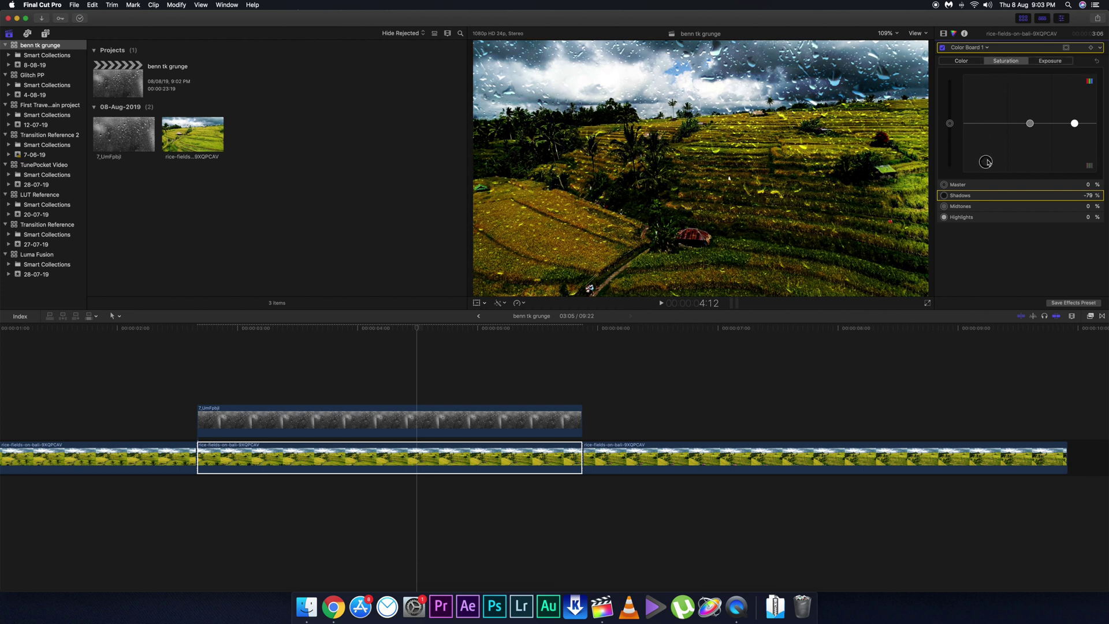
pyautogui.press('super+z')
pyautogui.moveTo(950, 123); pyautogui.dragTo(950, 162)
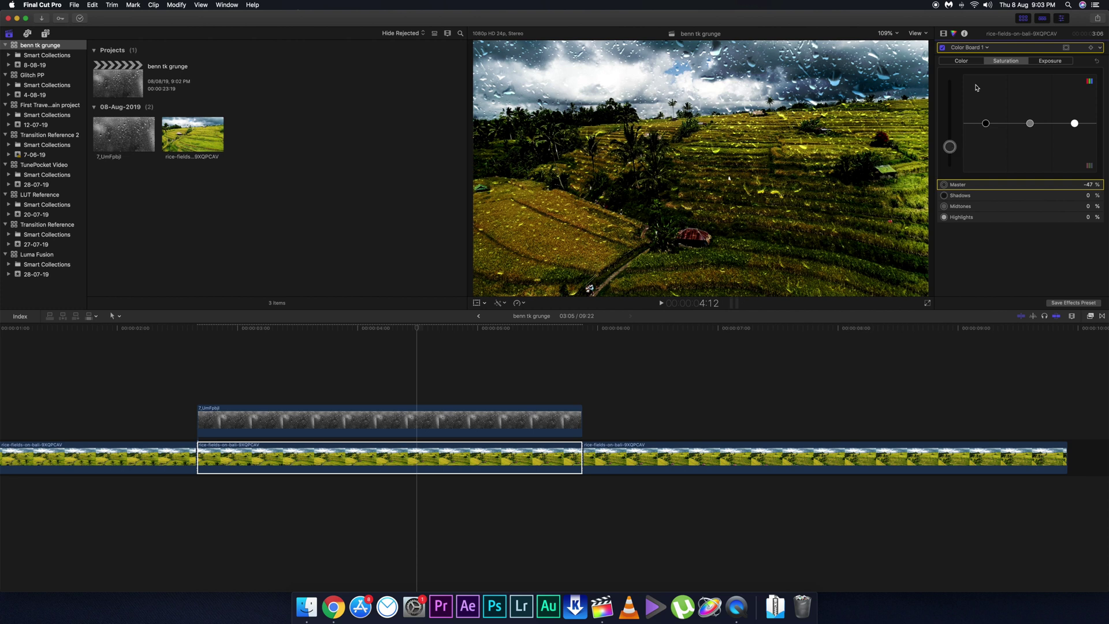
pyautogui.click(1040, 62)
pyautogui.moveTo(1074, 123); pyautogui.dragTo(1029, 145)
pyautogui.press('Delete')
pyautogui.press('ctrl+super+s')
pyautogui.click(1074, 167)
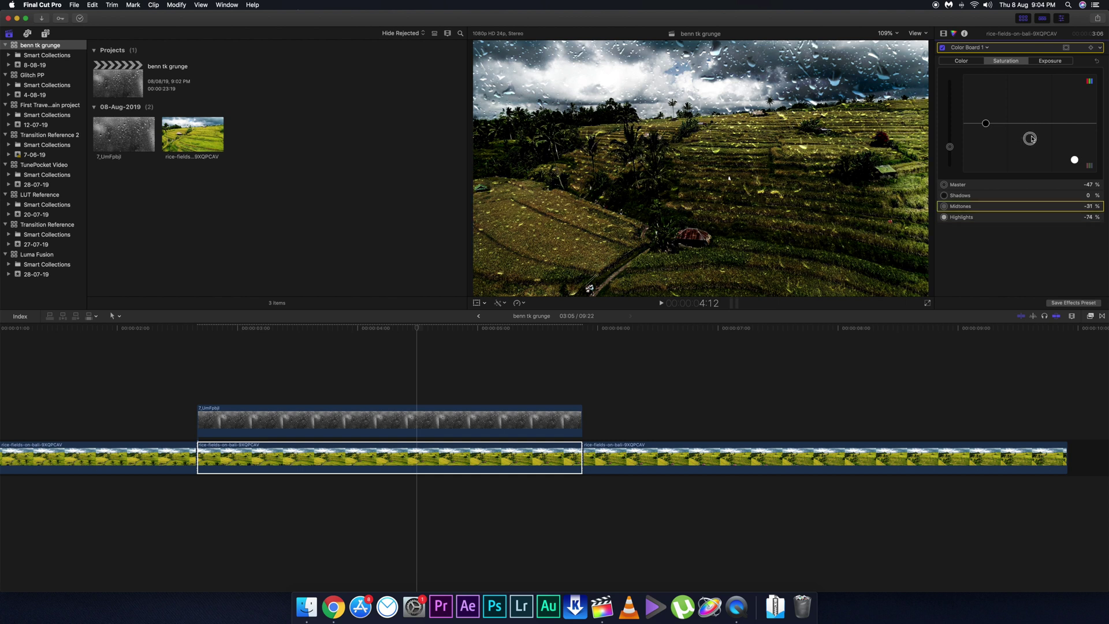
# - Add cross dissolves to both ends of the middle rice-fields segment and shorten the opening one
pyautogui.click(253, 470)
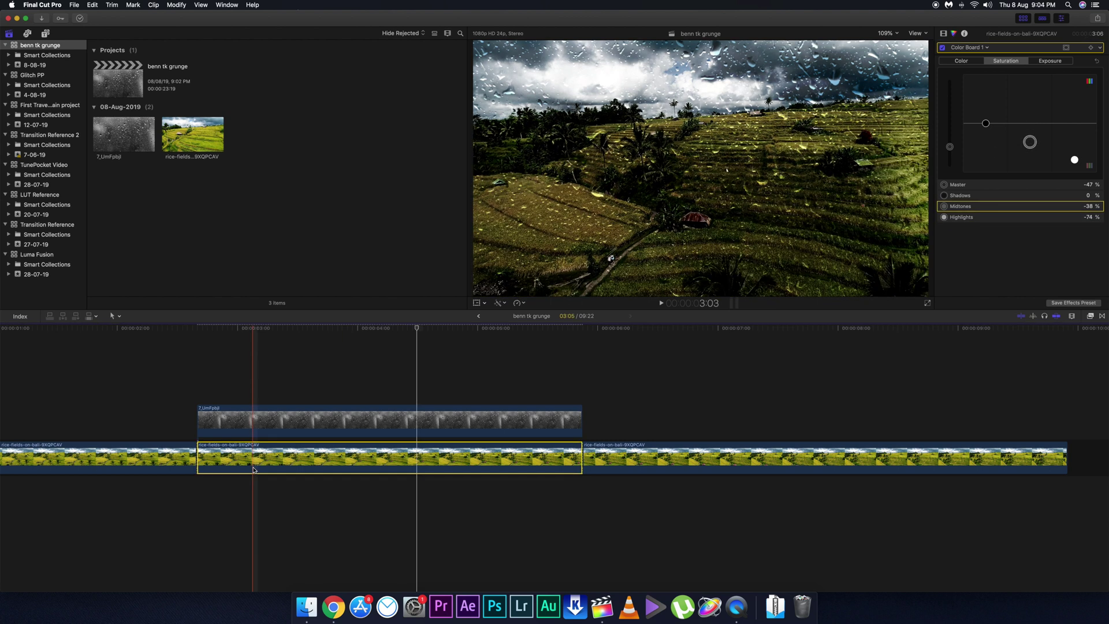
pyautogui.press('super+t')
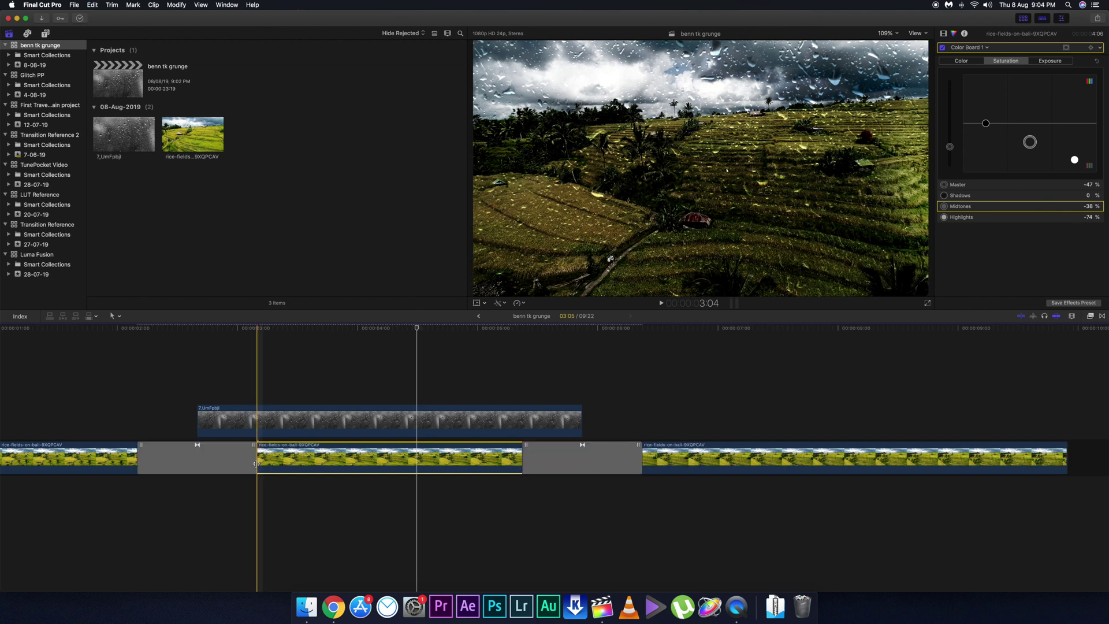
pyautogui.moveTo(255, 463); pyautogui.dragTo(217, 462)
# - Add cross dissolves to both ends of the raindrop clip and shorten each of them
pyautogui.click(208, 423)
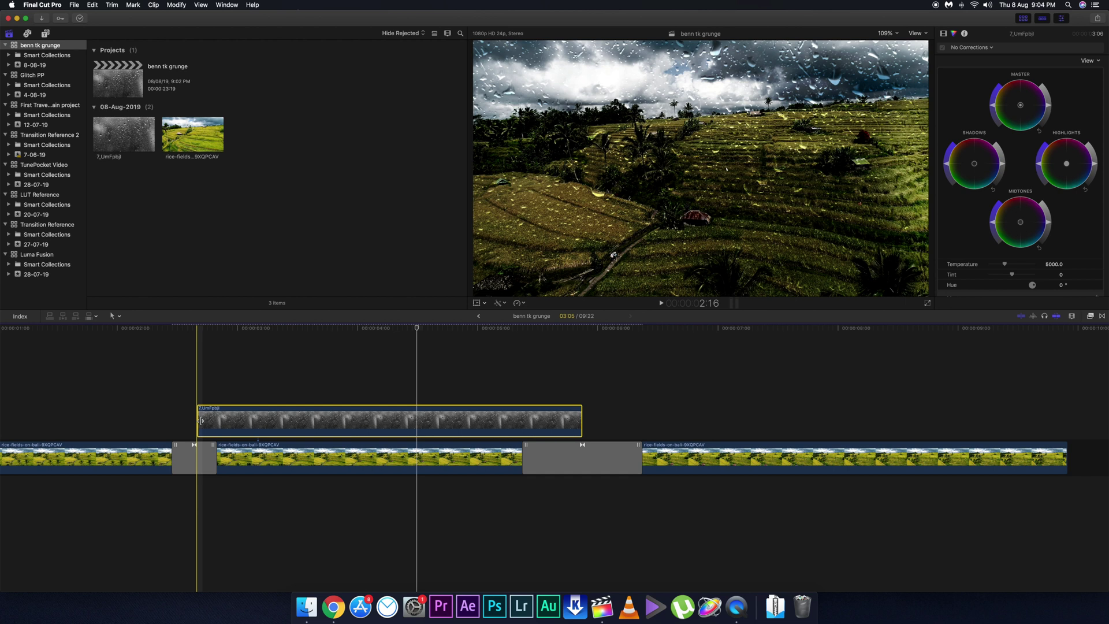
pyautogui.press('super+t')
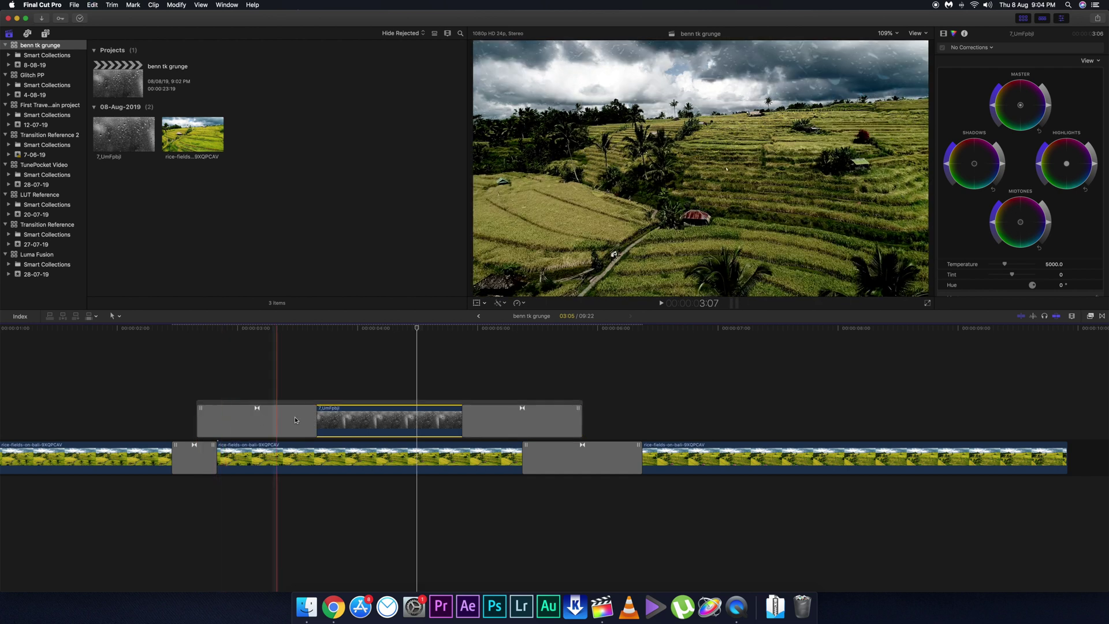
pyautogui.moveTo(316, 420); pyautogui.dragTo(226, 420)
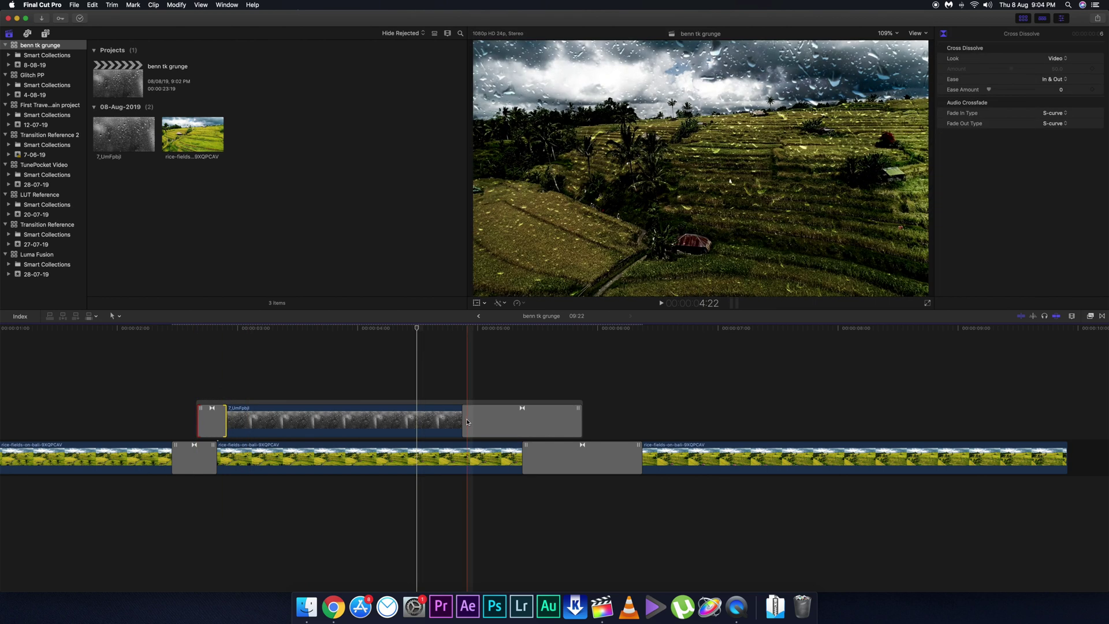
pyautogui.moveTo(467, 420); pyautogui.dragTo(523, 421)
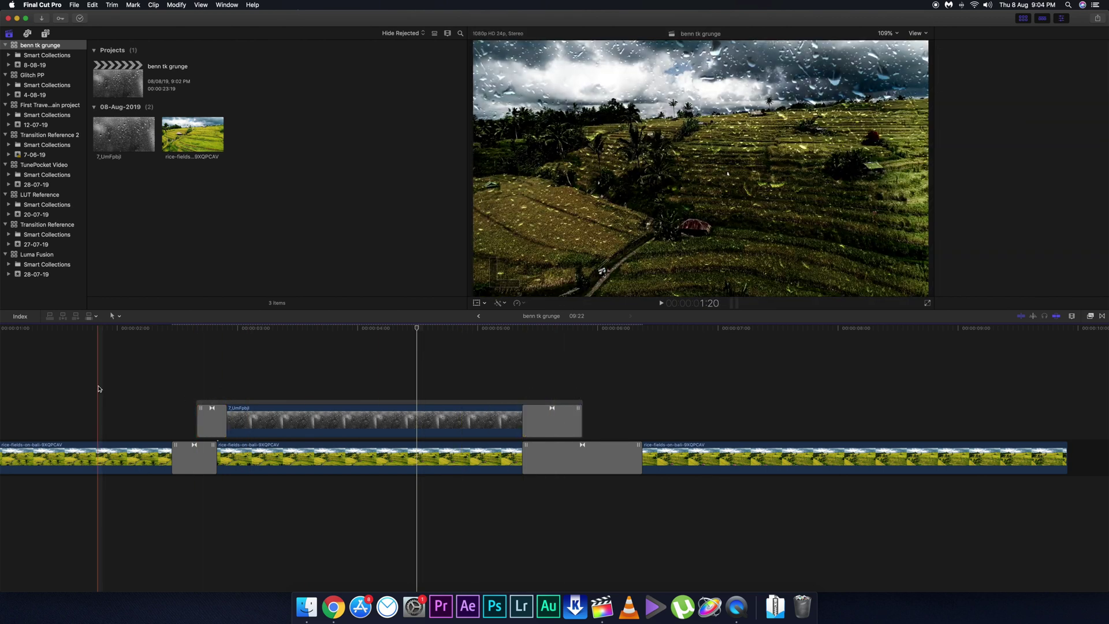
# - Play back the rain section and shorten the closing cross dissolves on the raindrop clip and the middle rice-fields segment
pyautogui.press('space')
pyautogui.press('super+6')
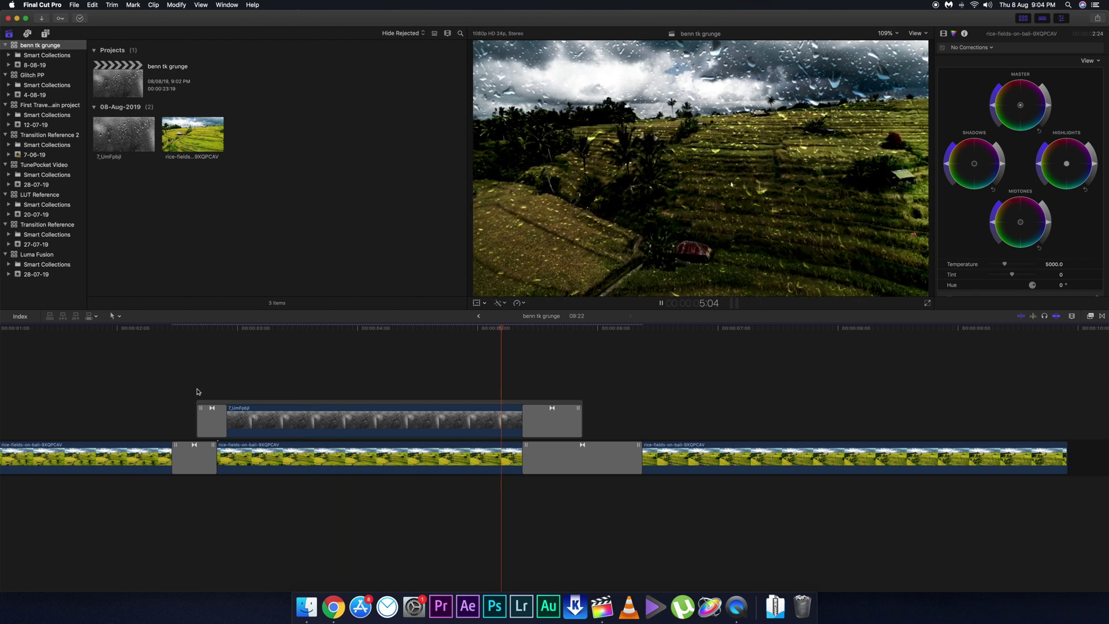
pyautogui.press('space')
pyautogui.moveTo(522, 420); pyautogui.dragTo(557, 446)
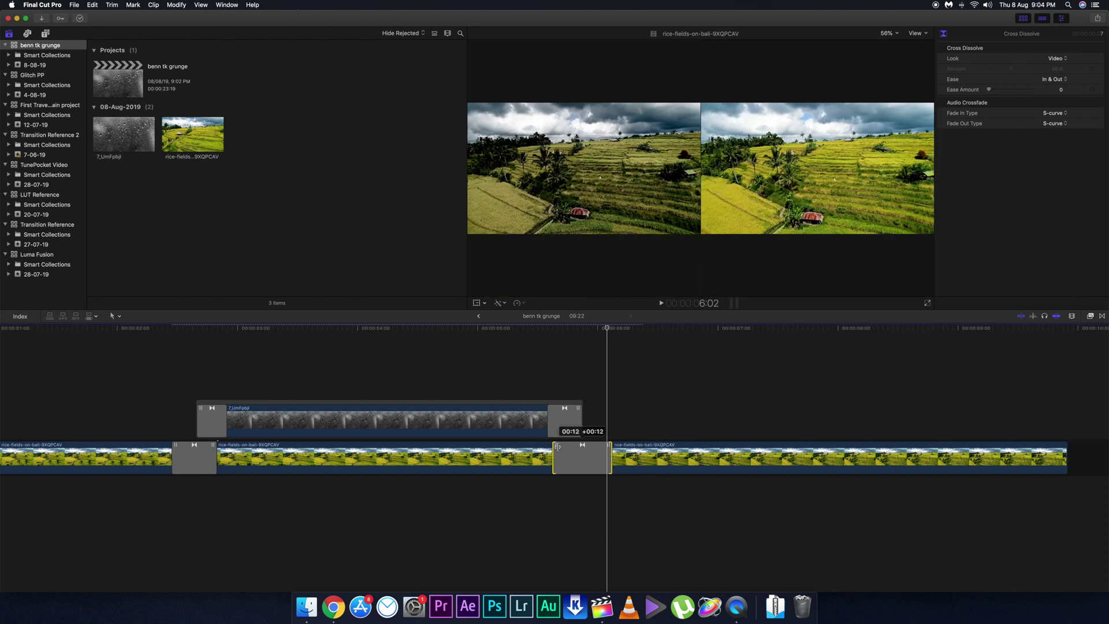
# - Lower the raindrop clip's opacity to 84.83% and play back the rain section
pyautogui.click(335, 420)
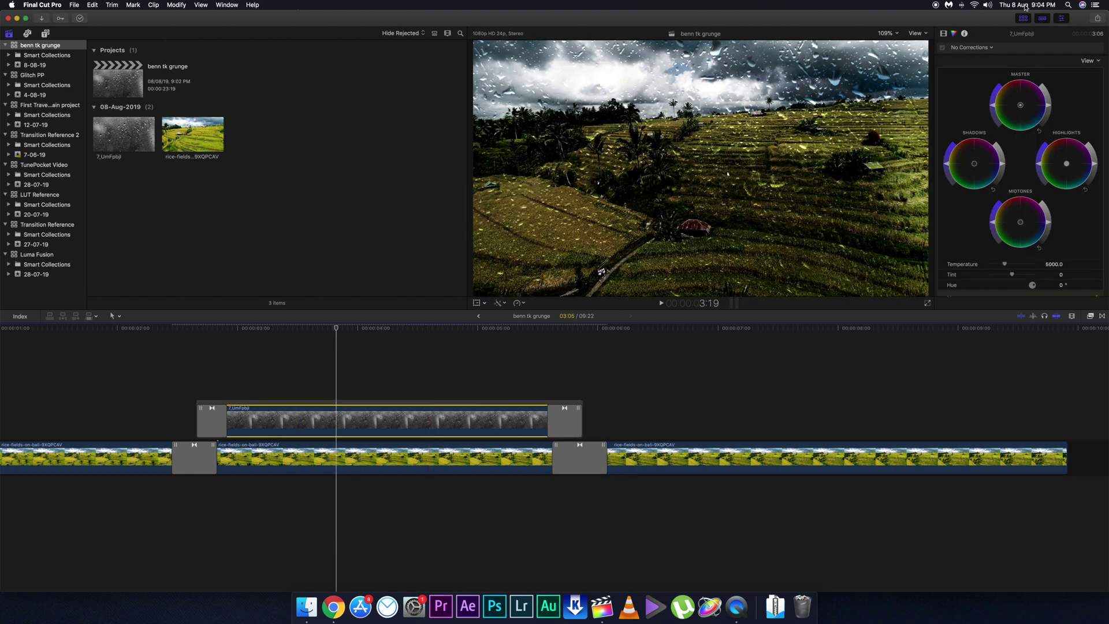
pyautogui.hotkey('ctrl', 'shift', 'Tab')
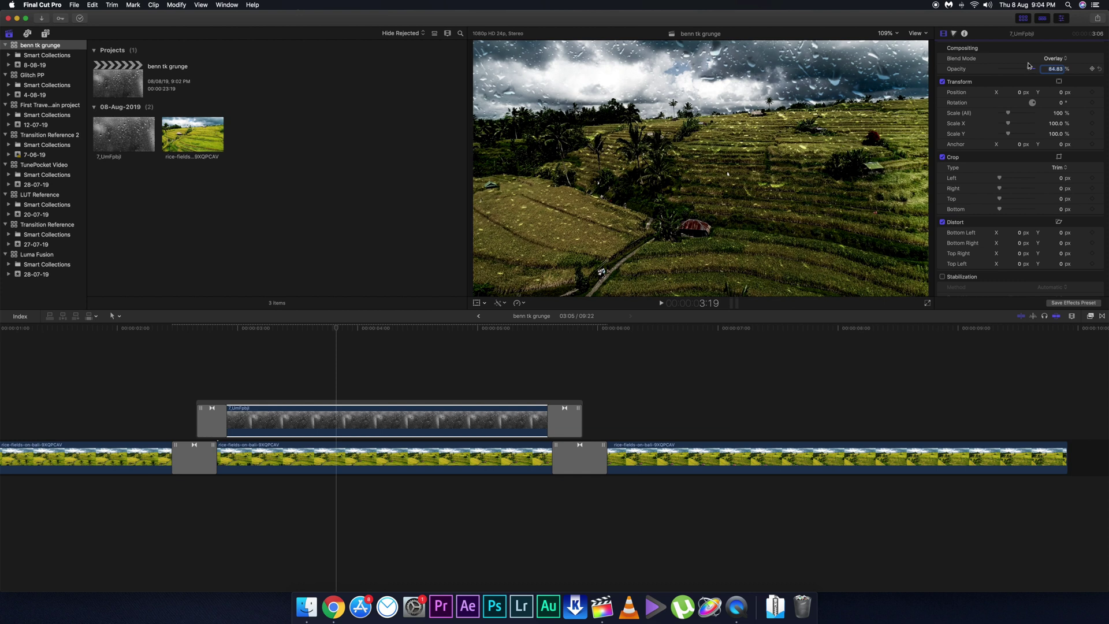
pyautogui.click(118, 353)
pyautogui.press('space')
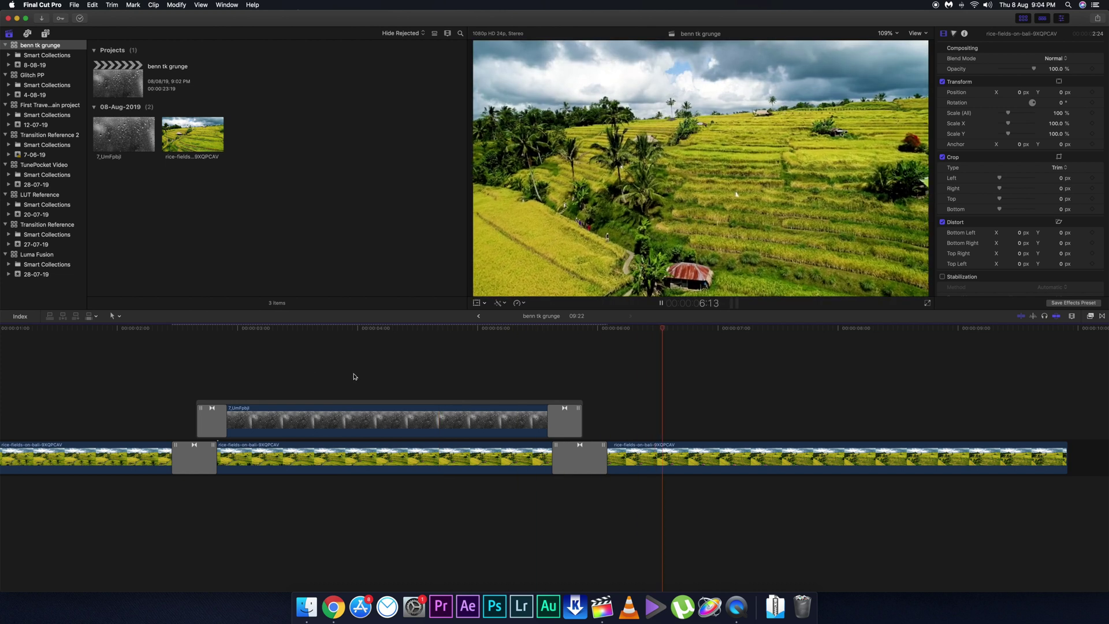
pyautogui.press('space')
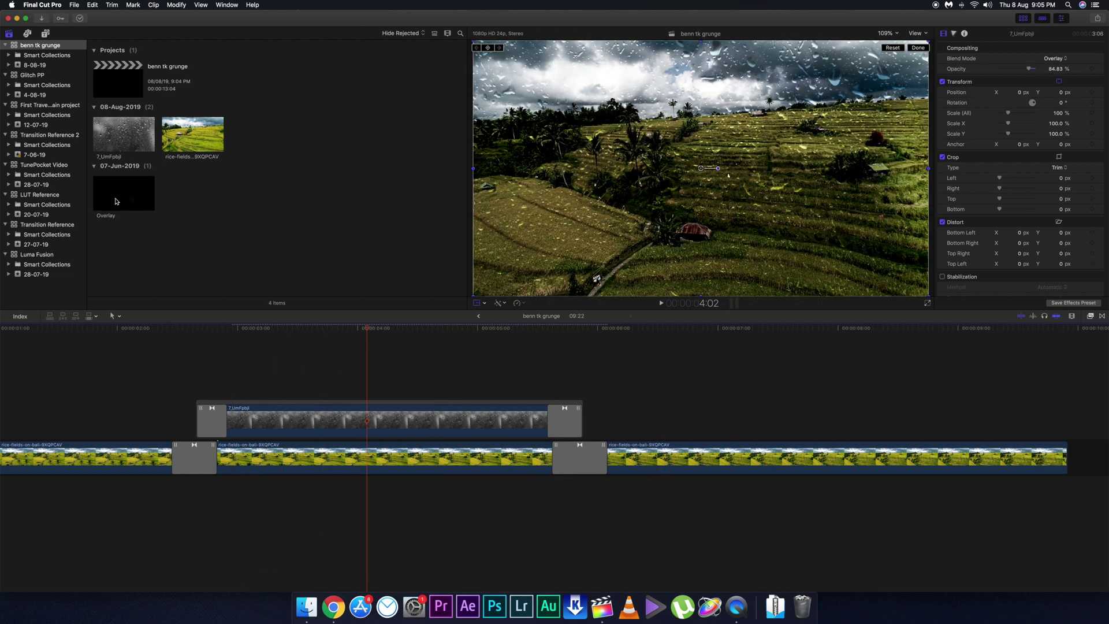
# - Place the lightning footage Overlay.mp4 above the raindrop clip at about 3:03 and trim it to about 2:22
pyautogui.click(316, 619)
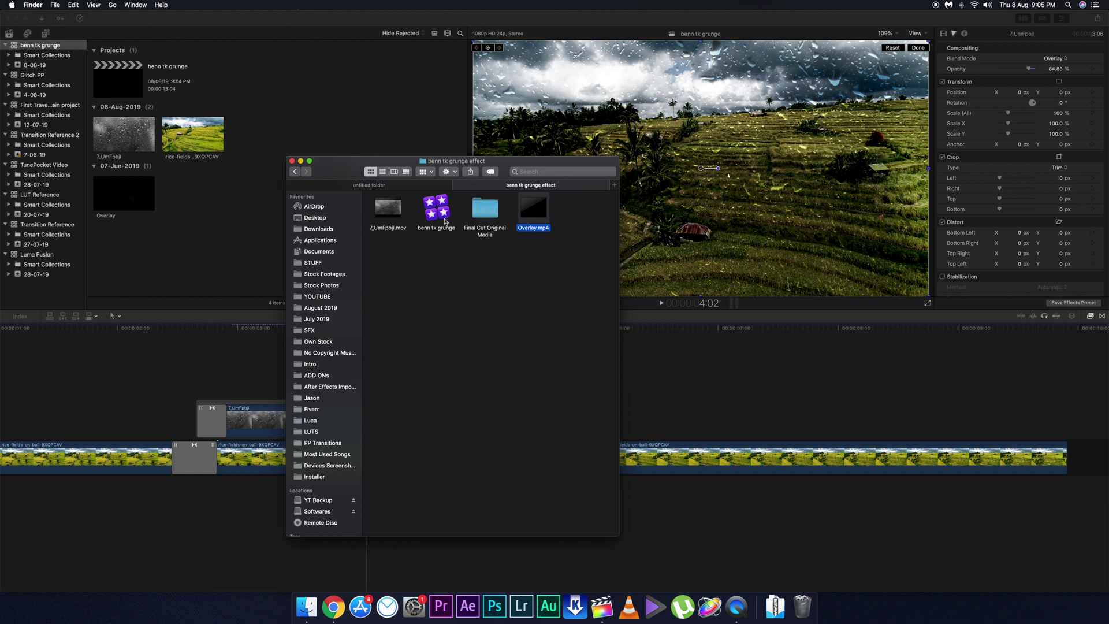
pyautogui.moveTo(514, 221); pyautogui.dragTo(260, 372)
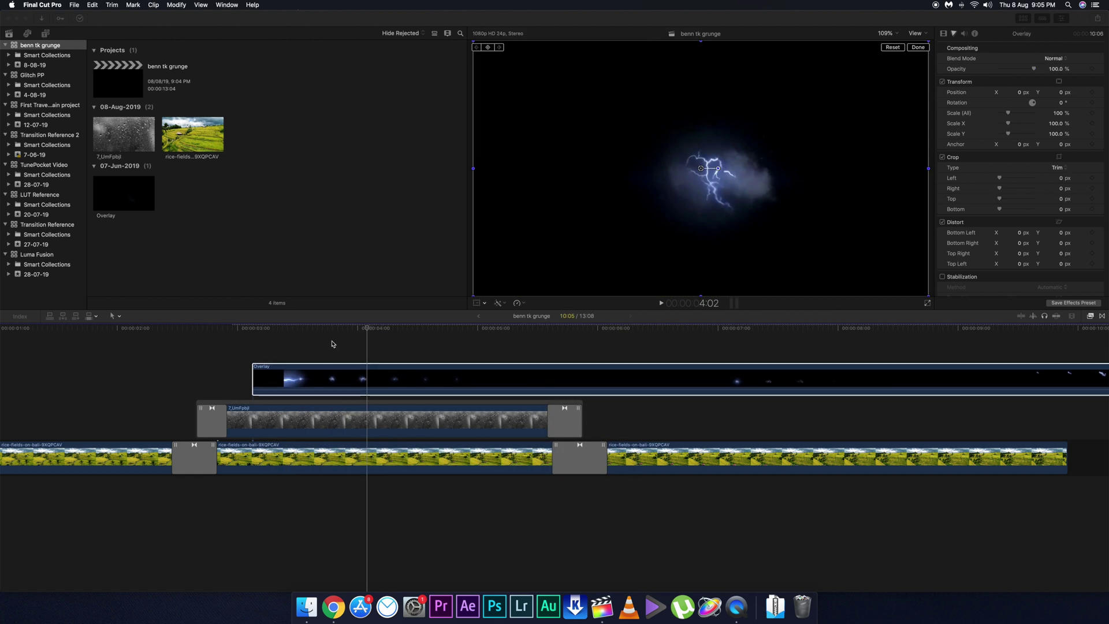
pyautogui.press('b')
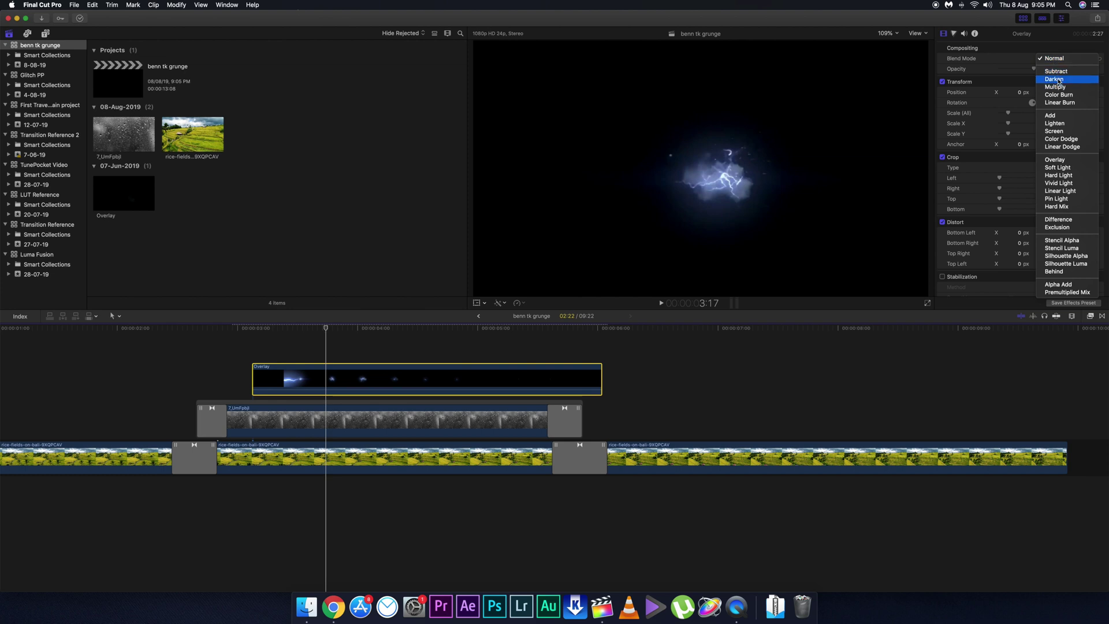
# - Set the lightning clip's blend mode to Screen and opacity to 70.45%, and reposition it to about X -51, Y -148 px
pyautogui.click(1059, 132)
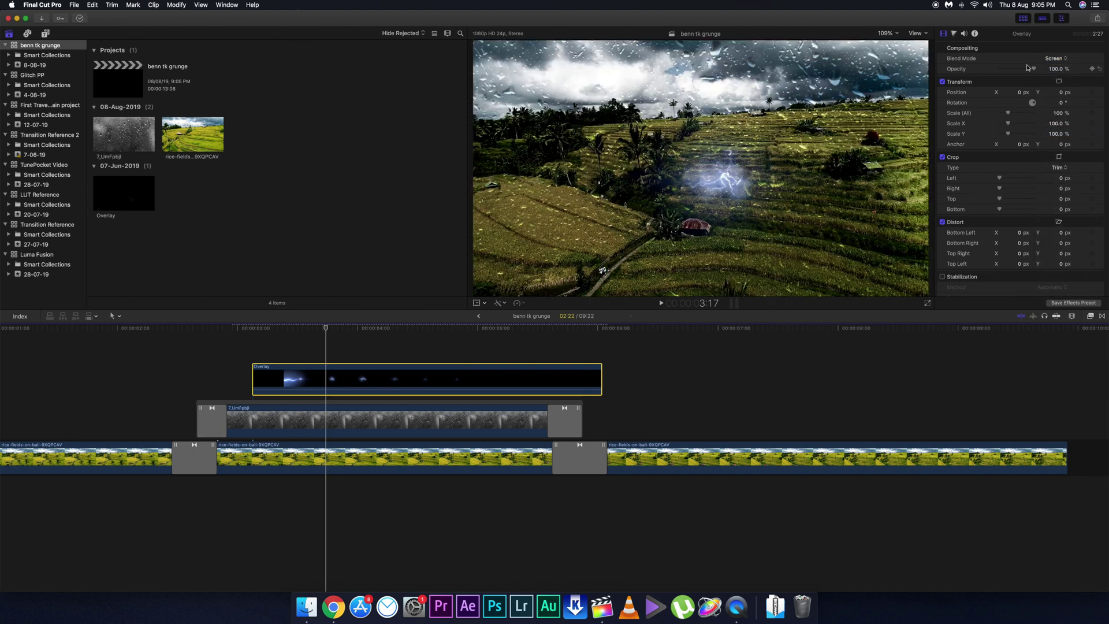
pyautogui.moveTo(1027, 67); pyautogui.dragTo(1024, 71)
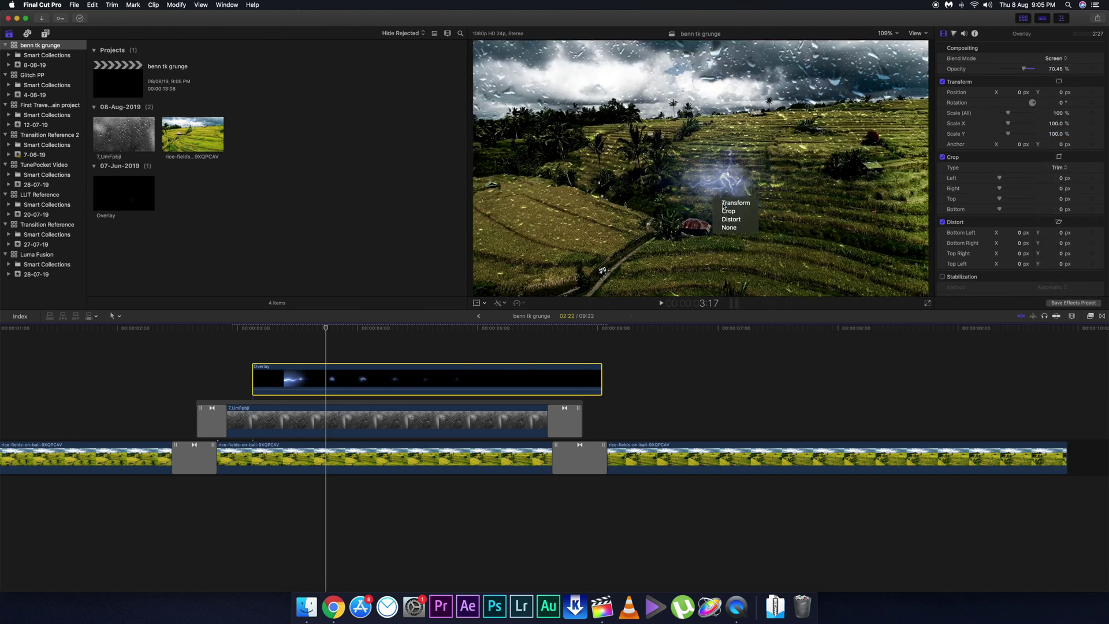
pyautogui.hotkey('shift', 't')
pyautogui.moveTo(739, 222); pyautogui.dragTo(719, 250)
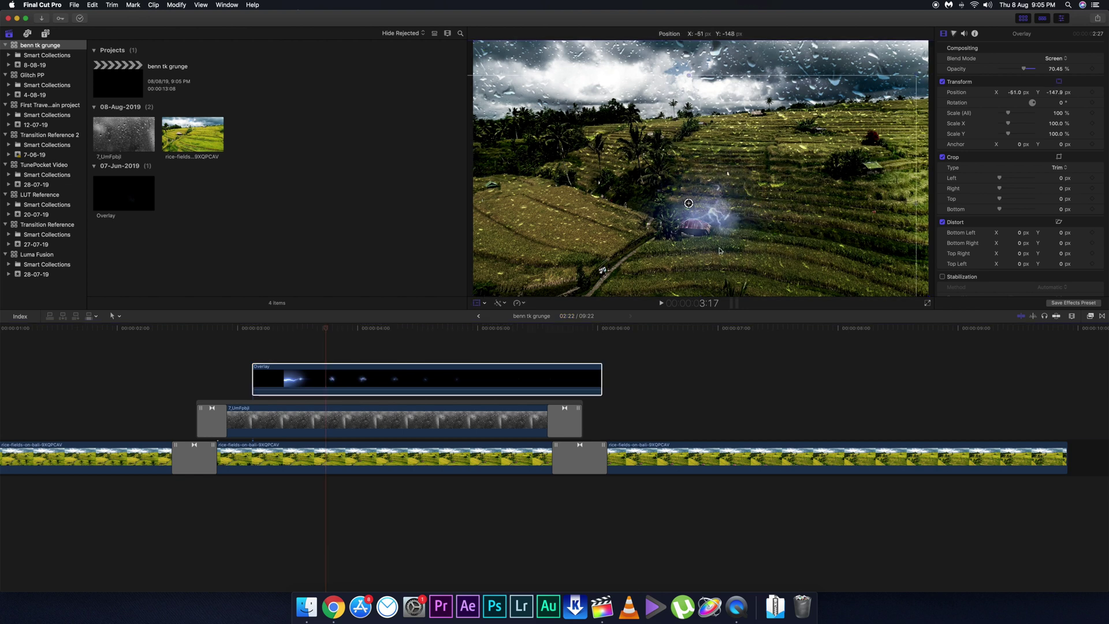
# - Move the lightning clip earlier so it ends together with the raindrop clip, and play back the rain section
pyautogui.click(221, 350)
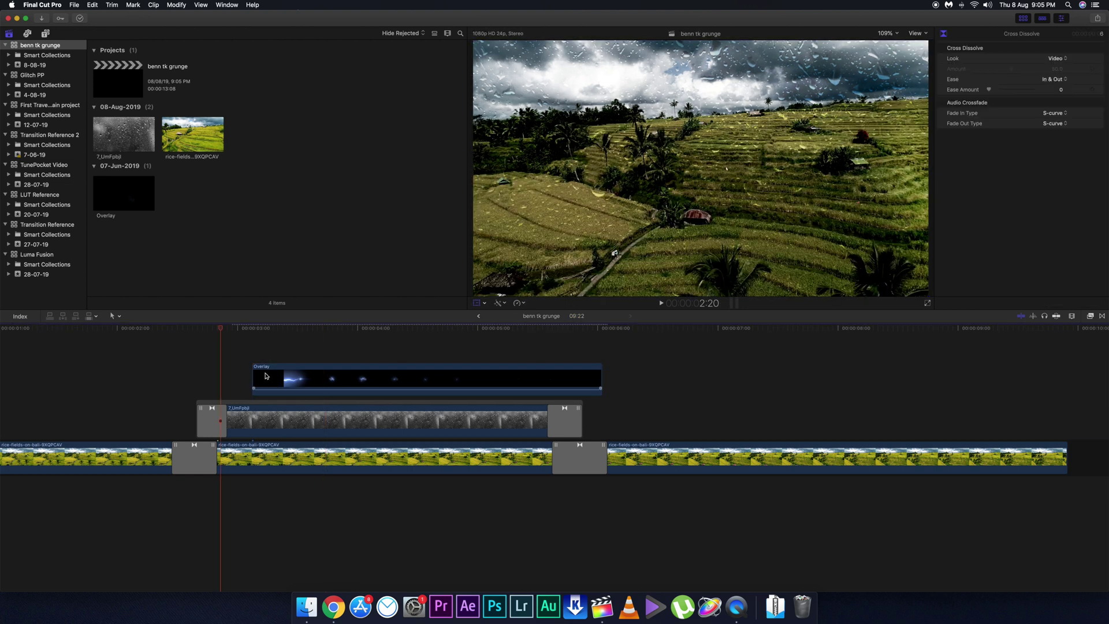
pyautogui.moveTo(265, 376); pyautogui.dragTo(245, 376)
pyautogui.click(219, 355)
pyautogui.press('space')
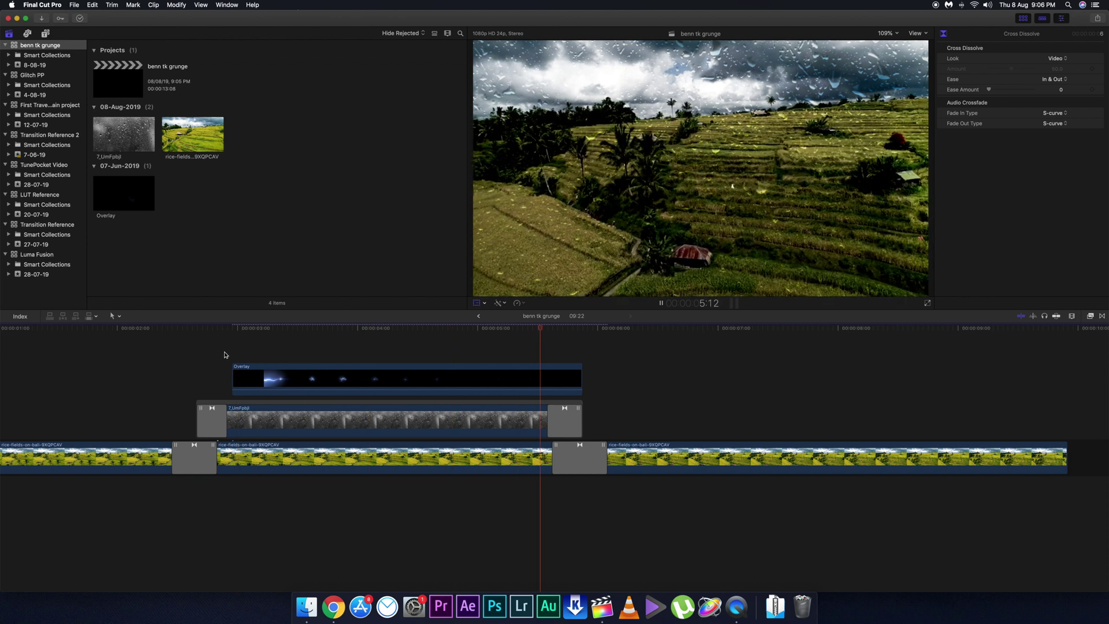
# - Trim the end of the lightning clip so its duration is about 1:23
pyautogui.hotkey('shift', 't')
pyautogui.click(454, 329)
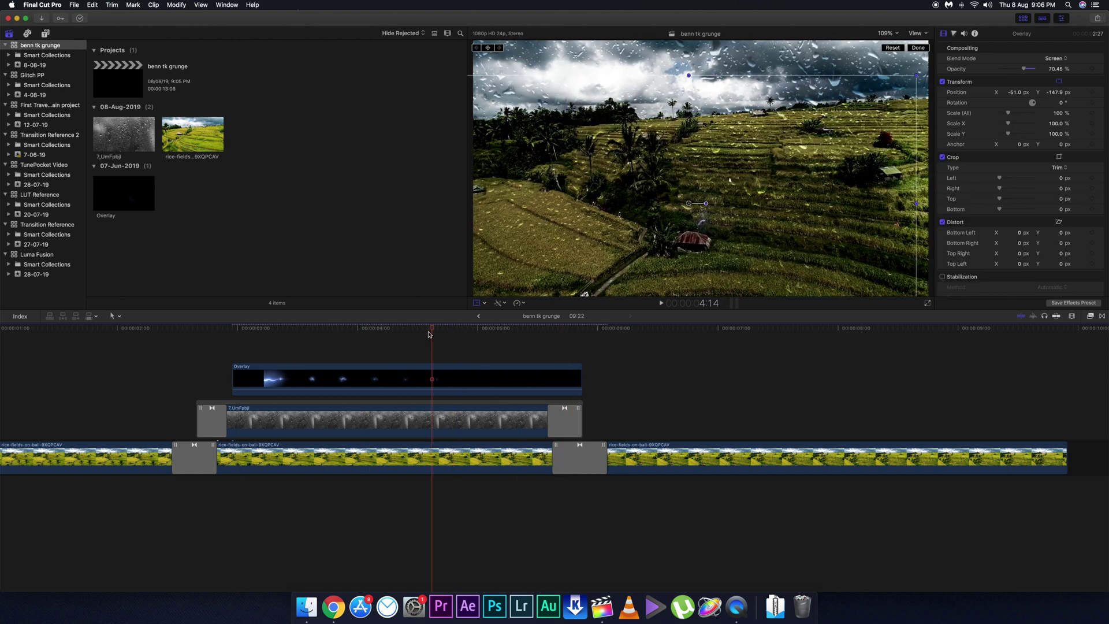
pyautogui.click(472, 378)
pyautogui.moveTo(579, 368); pyautogui.dragTo(467, 367)
# - Add a cross dissolve at the end of the lightning clip only, and shorten it
pyautogui.click(299, 379)
pyautogui.press('super+t')
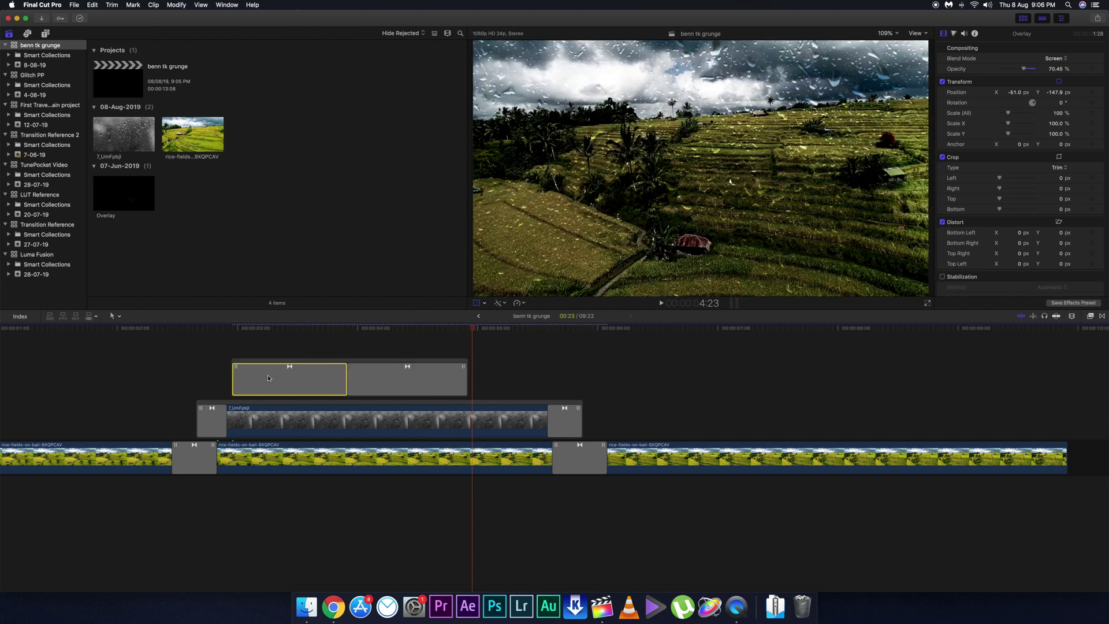
pyautogui.press('super+z')
pyautogui.moveTo(349, 380); pyautogui.dragTo(411, 379)
# - Move the lightning up into the sky to about X -99, Y 408 px and play back the section
pyautogui.click(354, 378)
pyautogui.rightClick(630, 181)
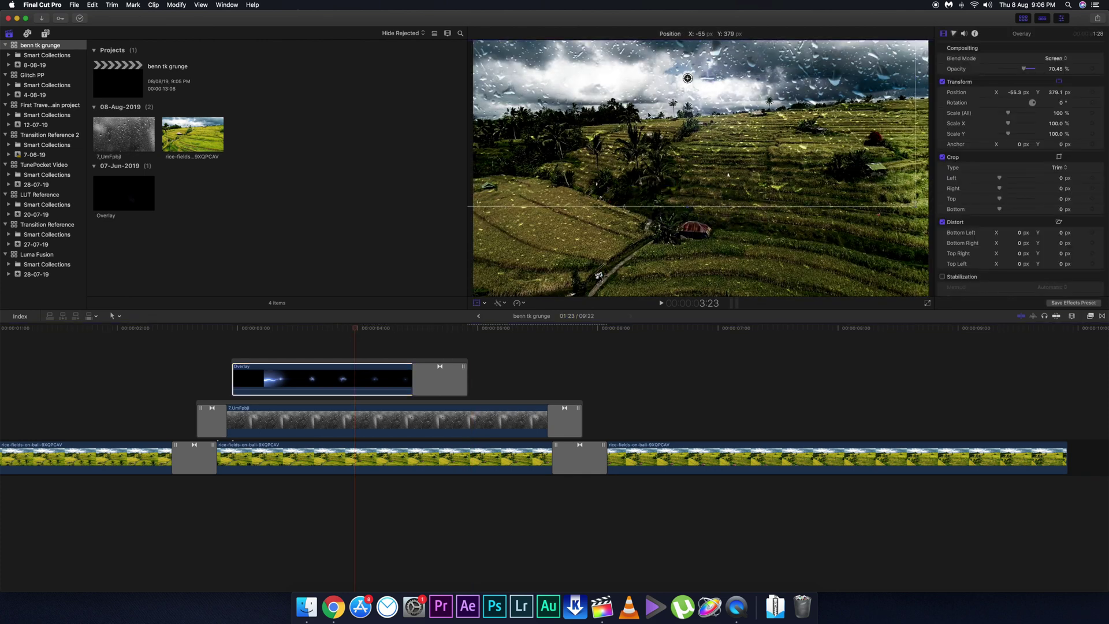
pyautogui.click(182, 342)
pyautogui.press('space')
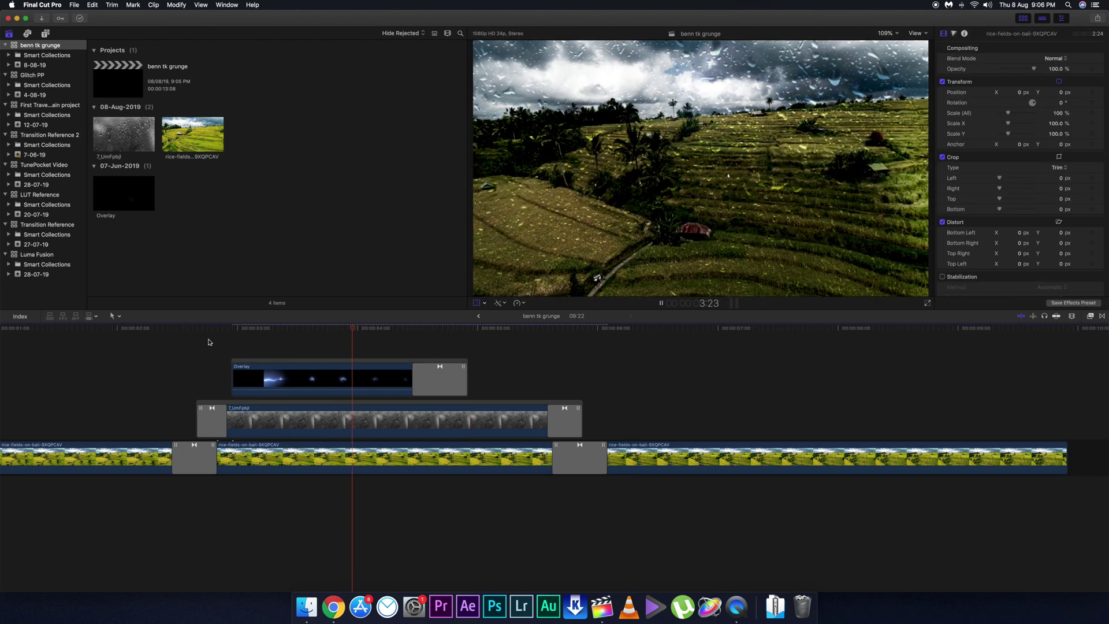
pyautogui.click(255, 336)
pyautogui.press('space')
# - Find the Draw Mask effect and apply it to the lightning clip with the flash in view at 3:08
pyautogui.moveTo(255, 336); pyautogui.dragTo(278, 333)
pyautogui.click(1090, 316)
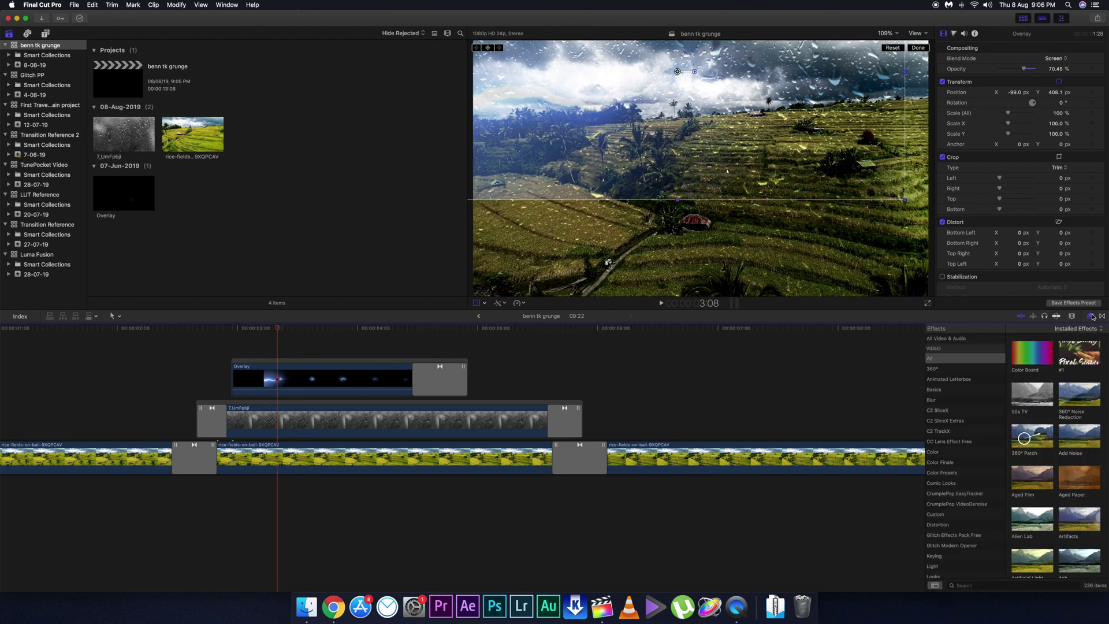
pyautogui.write('mask')
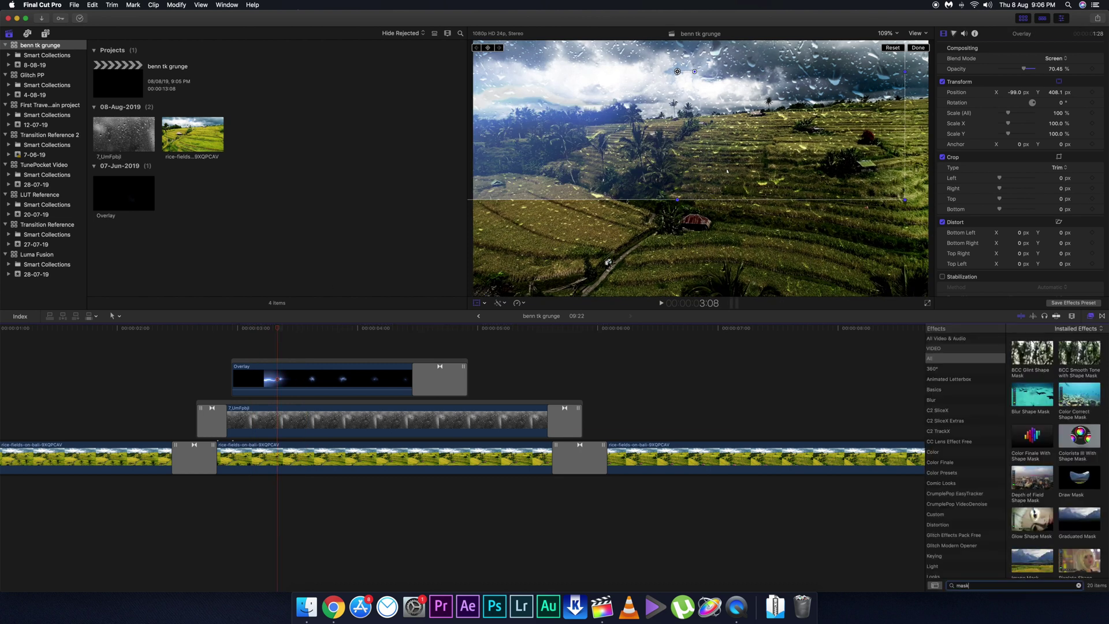
pyautogui.moveTo(1080, 494)
pyautogui.mouseDown()
pyautogui.moveTo(445, 416)
pyautogui.moveTo(352, 378)
pyautogui.mouseUp()
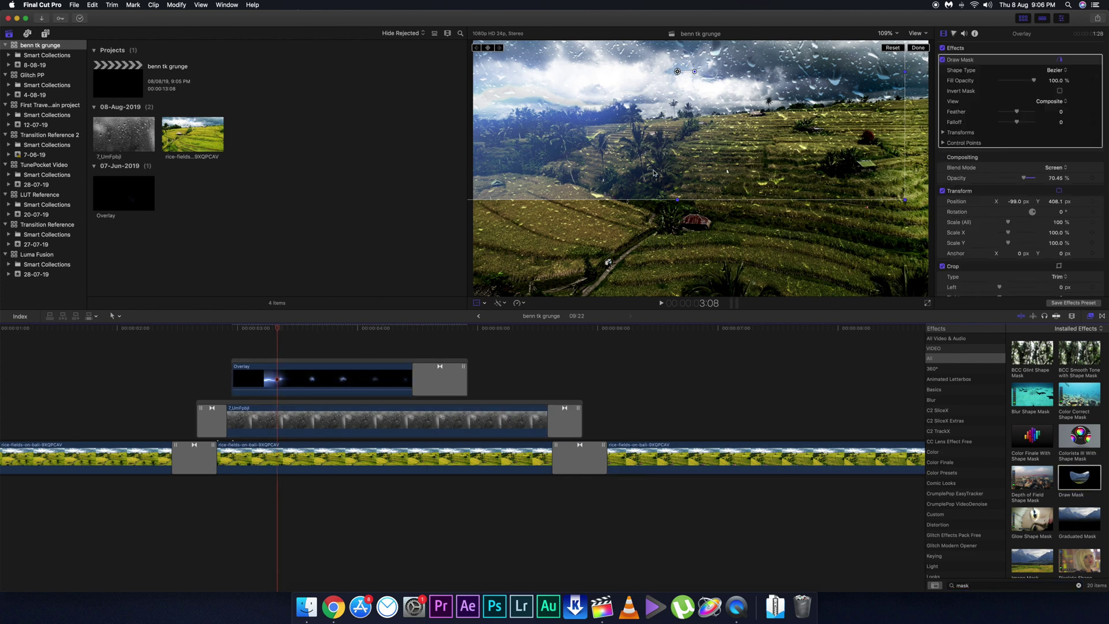
# - Fit the viewer to 100%, finish the transform, and draw a closed linear mask around the lower-left rice fields
pyautogui.click(321, 378)
pyautogui.click(862, 183)
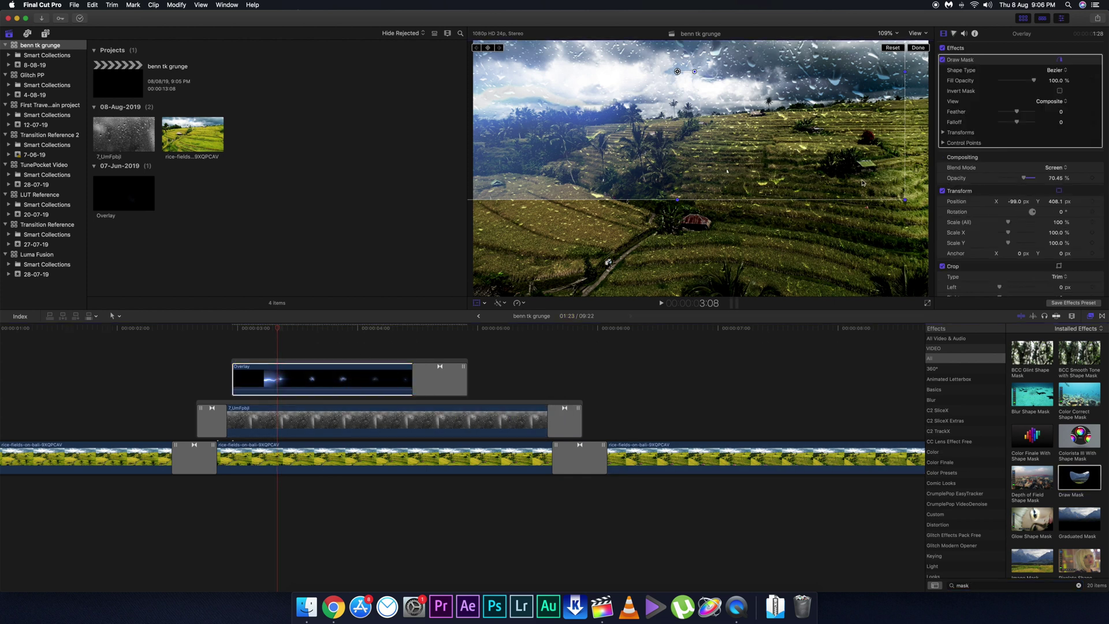
pyautogui.click(885, 33)
pyautogui.click(891, 77)
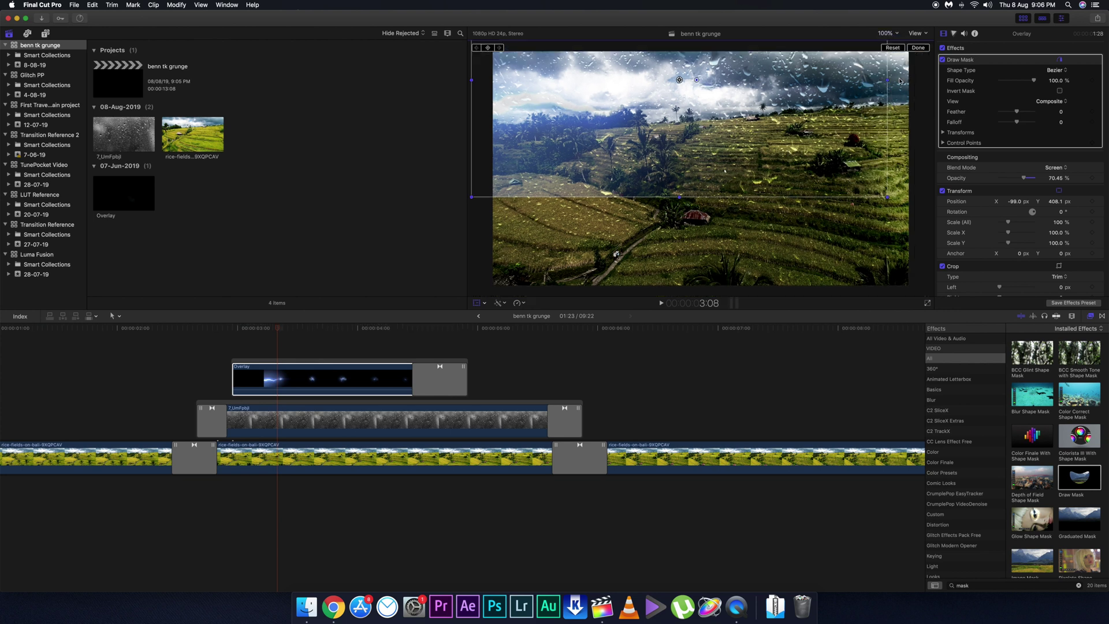
pyautogui.click(944, 66)
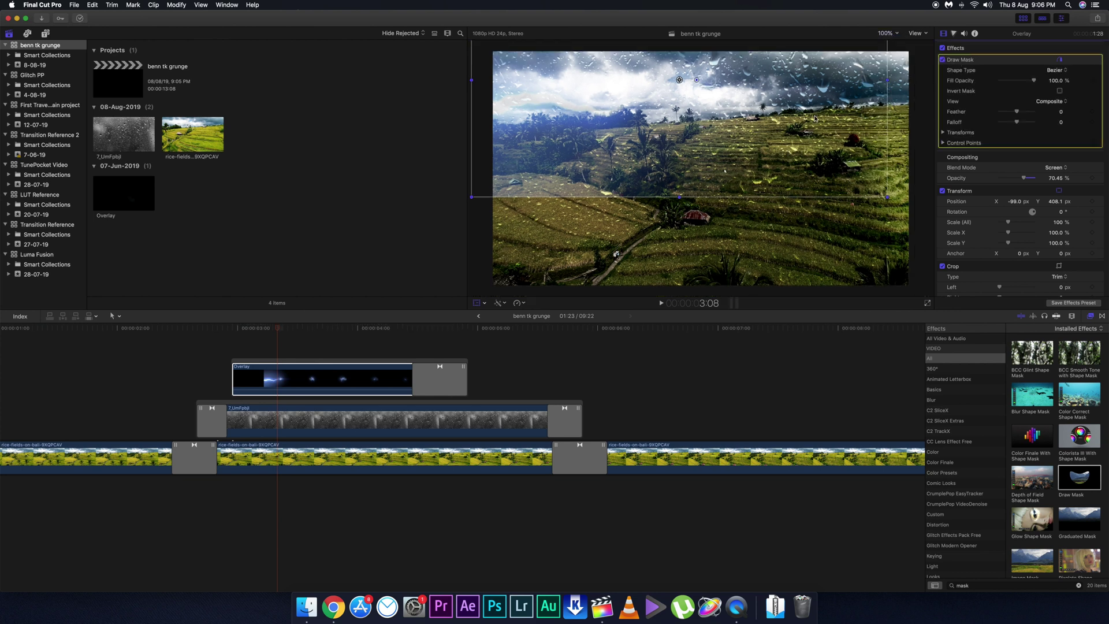
pyautogui.click(918, 49)
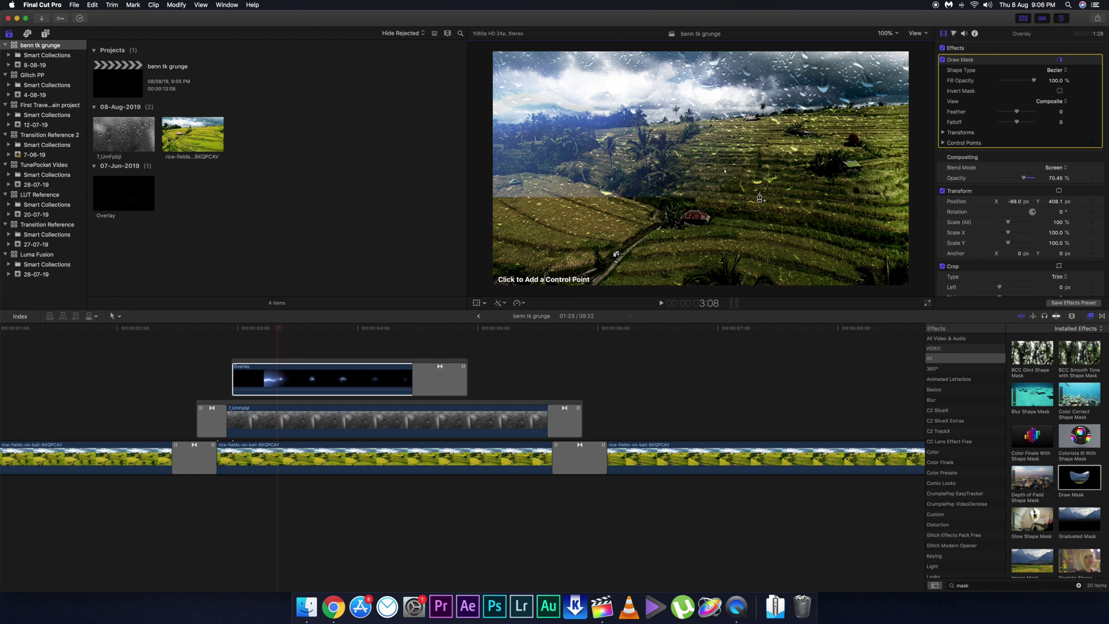
pyautogui.click(722, 172)
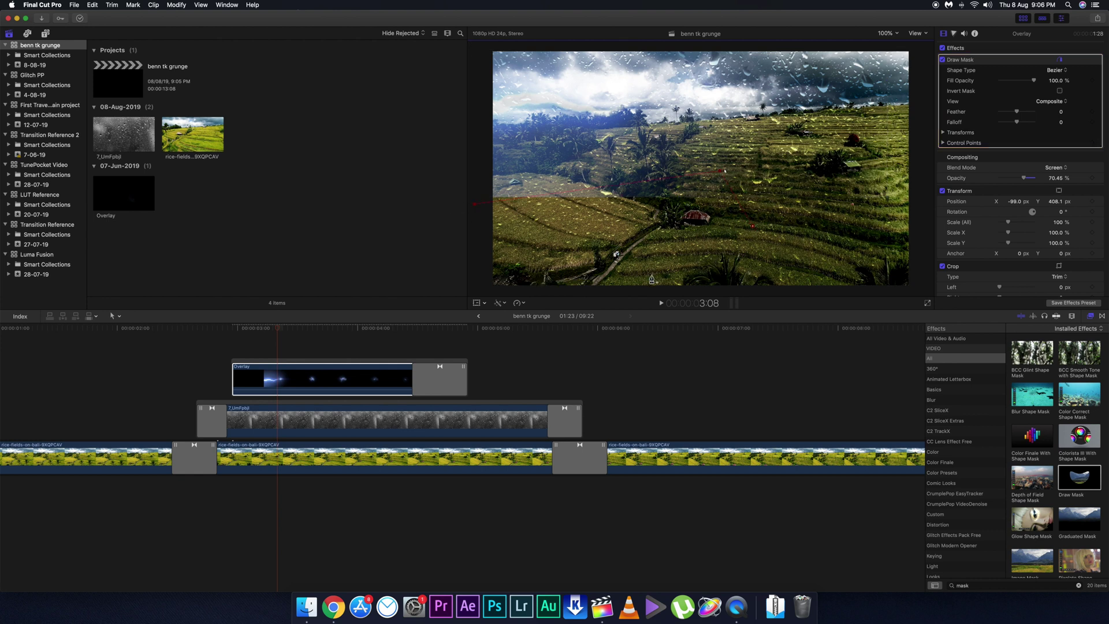
pyautogui.click(476, 206)
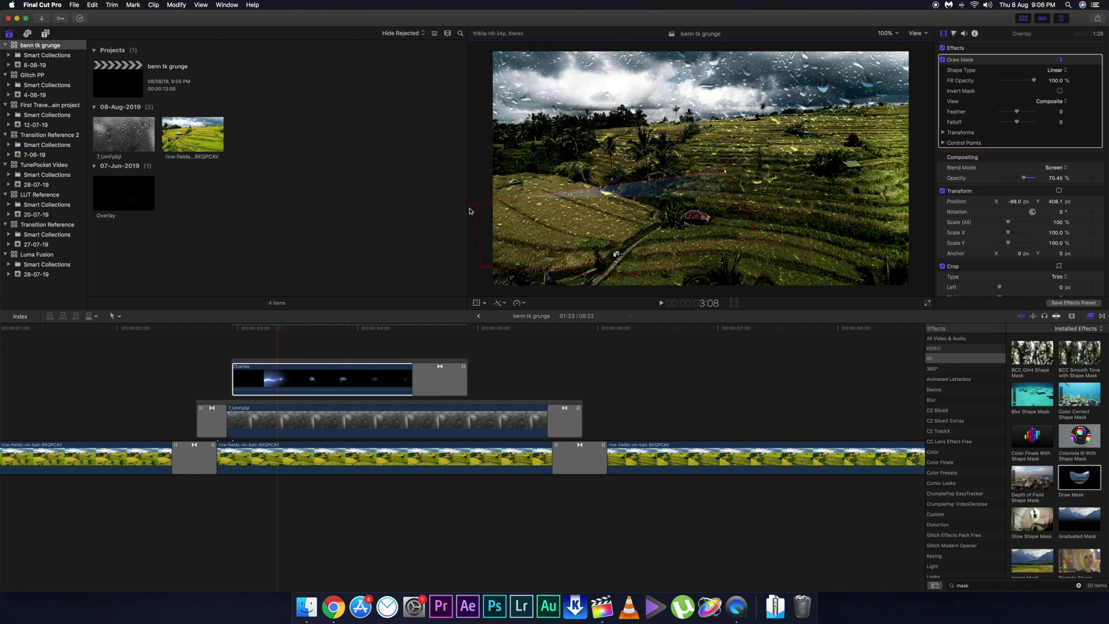
# - Invert the lightning clip's mask, set its feather to 100, and play back the storm section
pyautogui.click(1059, 91)
pyautogui.moveTo(1017, 112); pyautogui.dragTo(1034, 112)
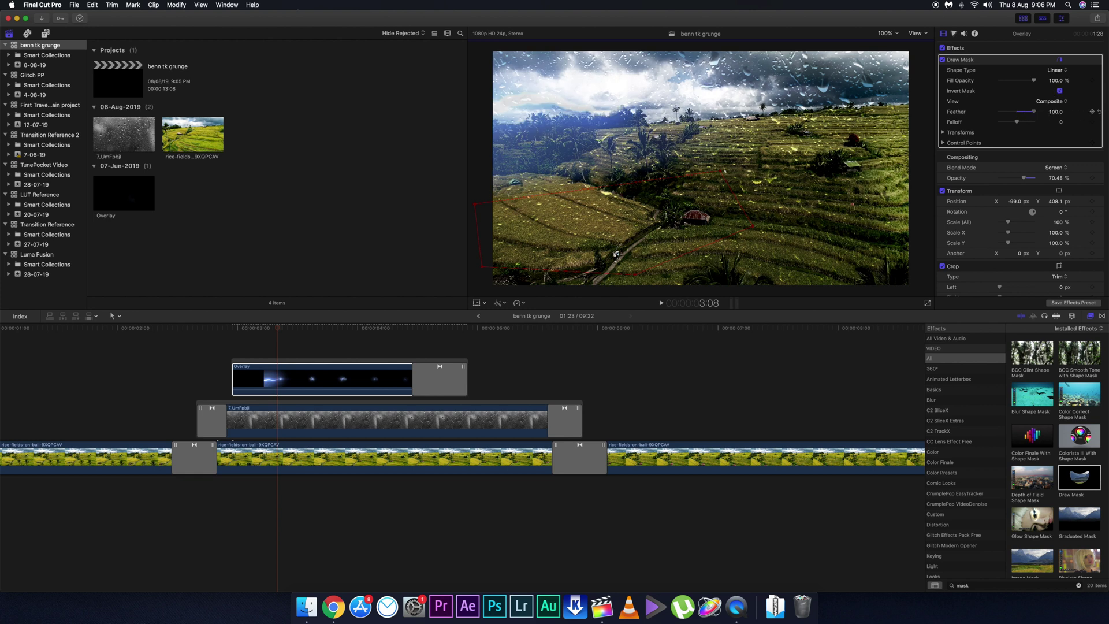
pyautogui.click(1101, 316)
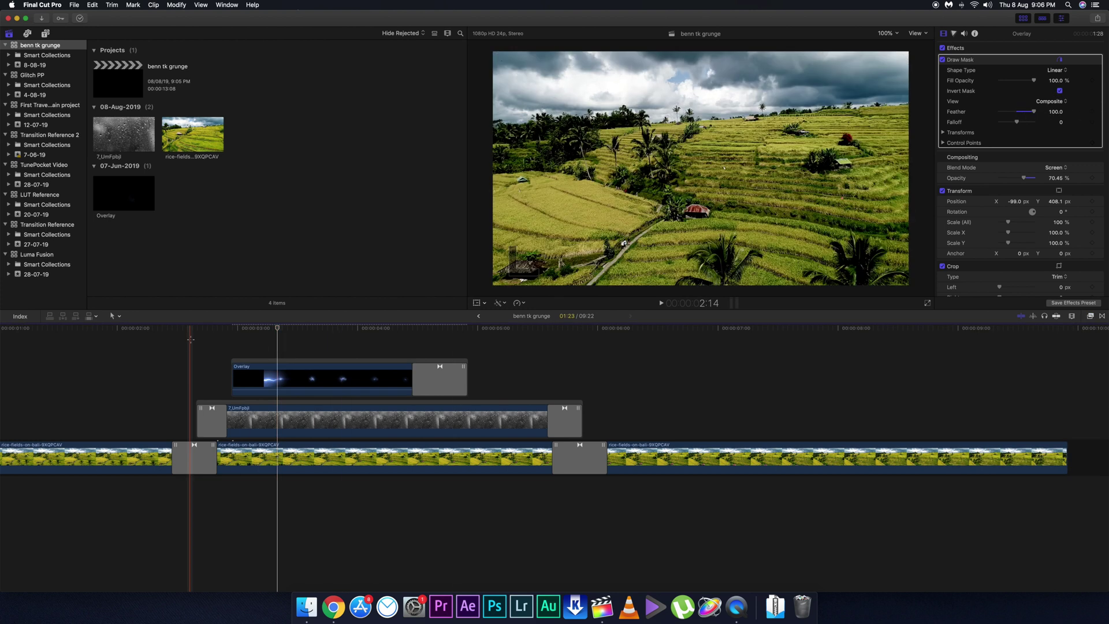
pyautogui.click(192, 342)
pyautogui.press('space')
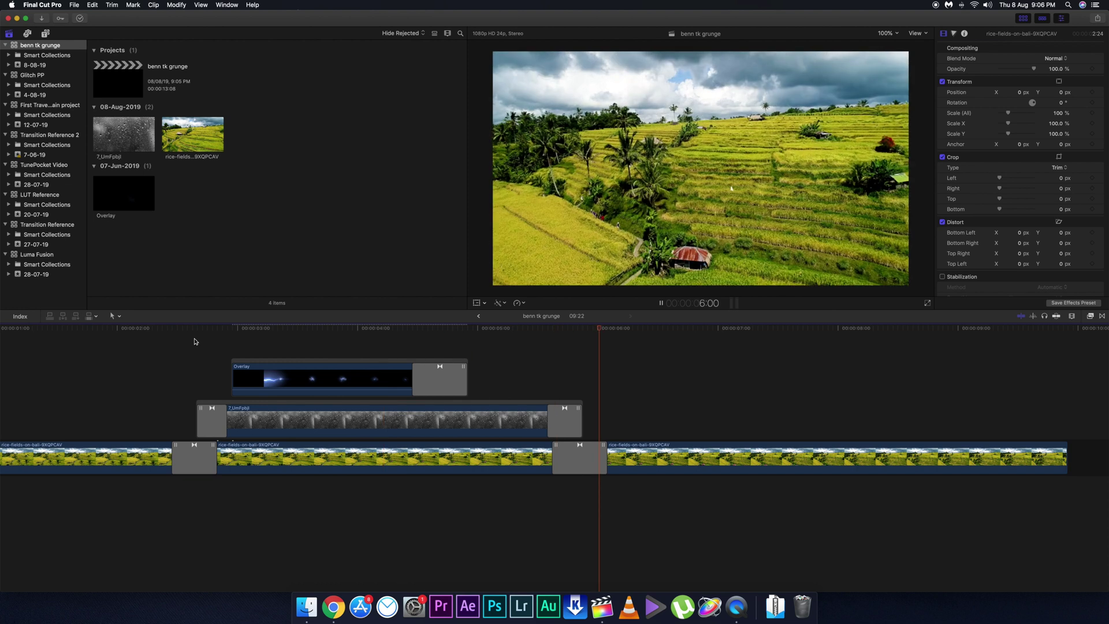
pyautogui.click(25, 352)
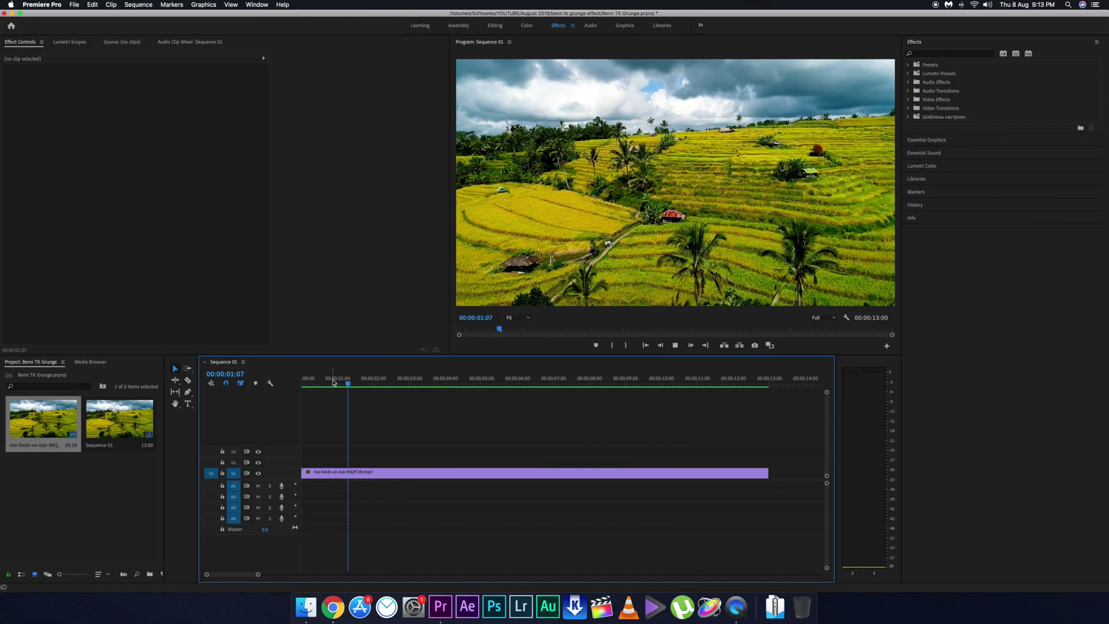
# - In Premiere Pro, preview the raindrop .mov file and place it on the track above the rice-fields clip at 2:19
pyautogui.click(402, 388)
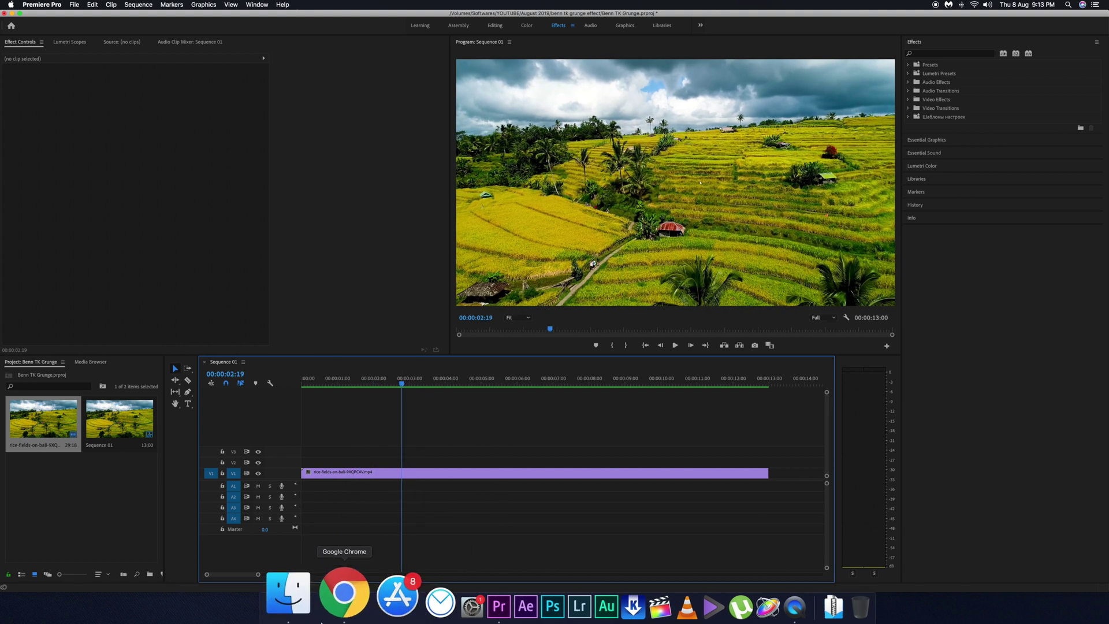
pyautogui.click(306, 606)
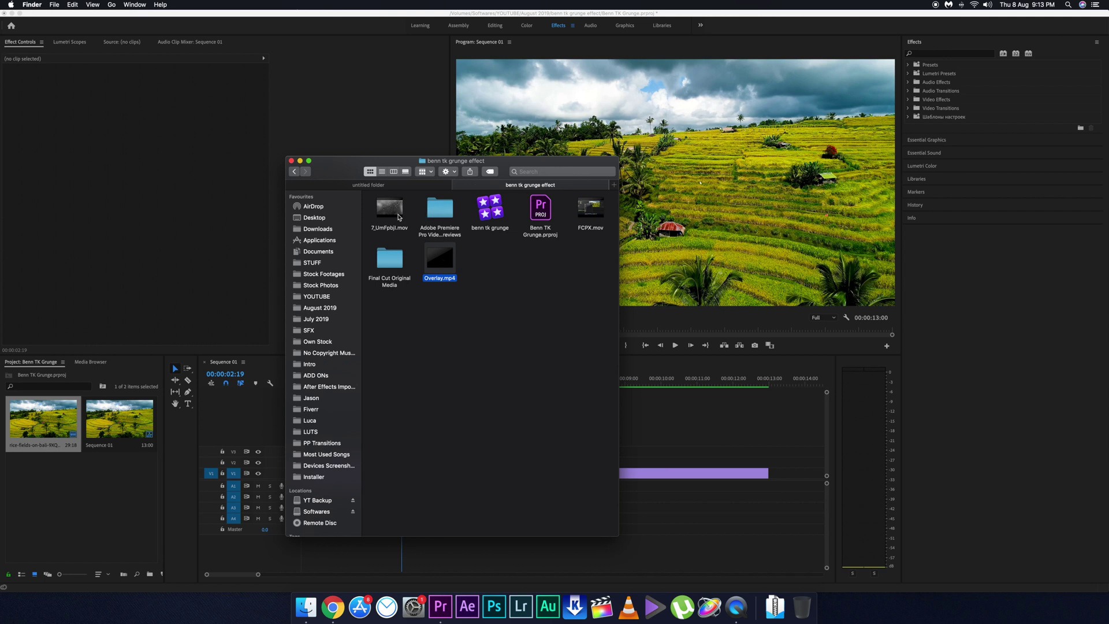
pyautogui.press('space')
pyautogui.press('space')
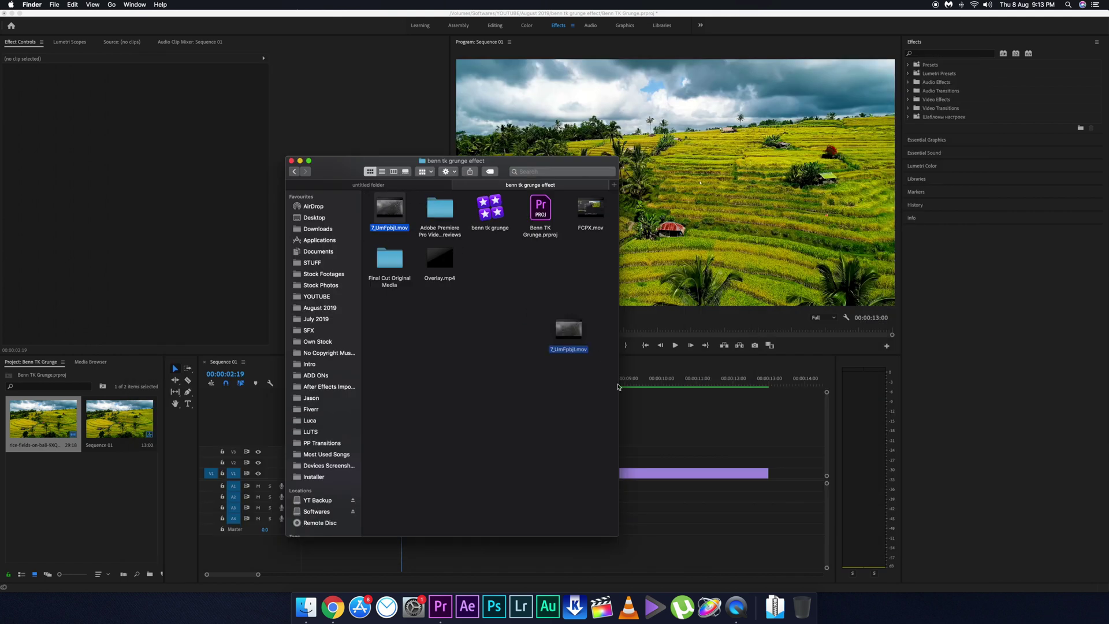
pyautogui.moveTo(617, 386); pyautogui.dragTo(422, 466)
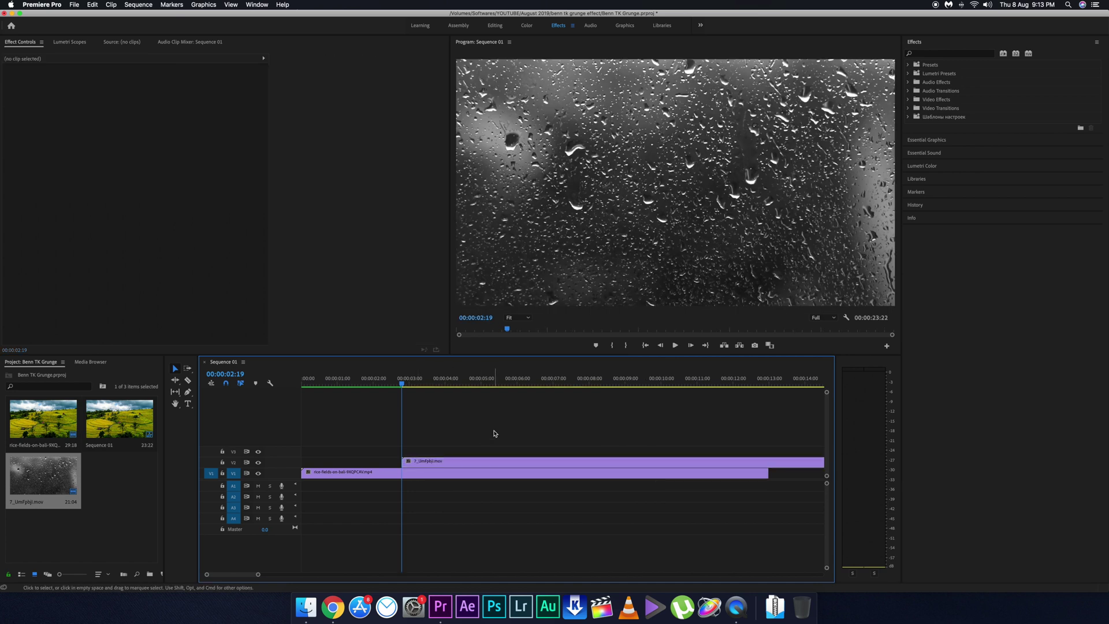
# - Cut the raindrop clip near 5:15, delete the remainder, and extend the kept part's end to about 7:15
pyautogui.click(503, 382)
pyautogui.press('v')
pyautogui.click(513, 461)
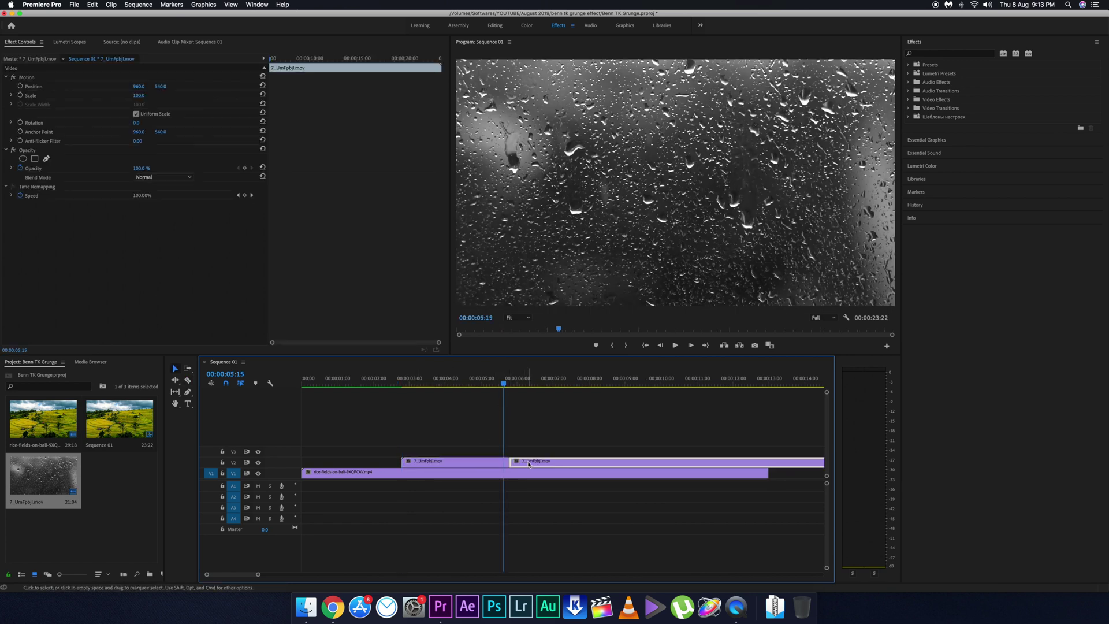
pyautogui.press('Delete')
pyautogui.click(444, 382)
pyautogui.moveTo(443, 383); pyautogui.dragTo(499, 382)
pyautogui.moveTo(508, 462); pyautogui.dragTo(576, 460)
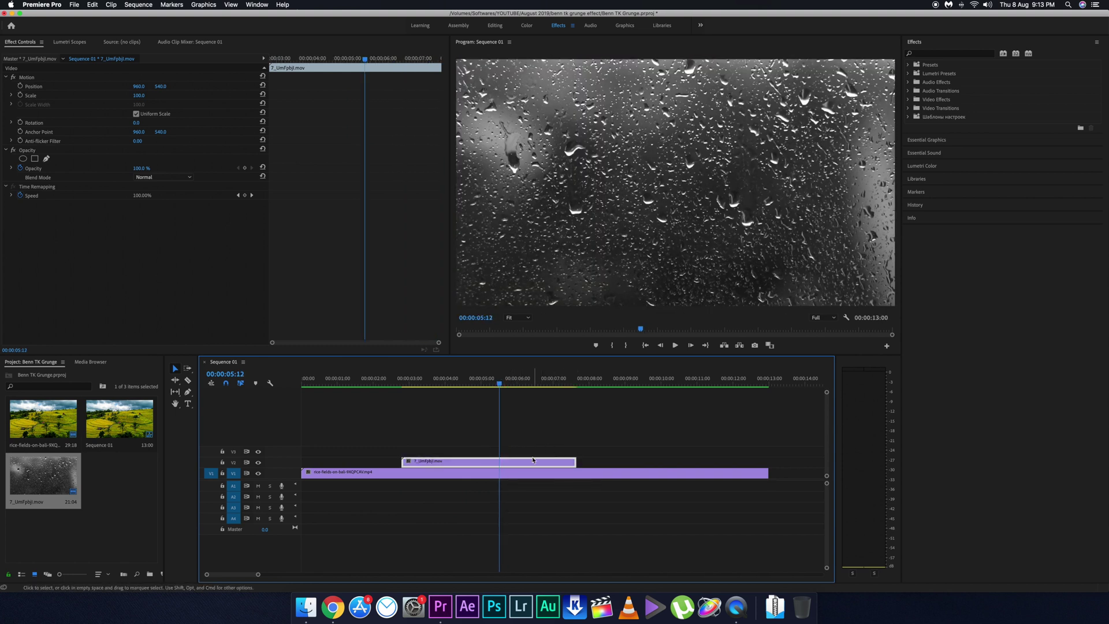
# - Set the raindrop clip's blend mode to Overlay and its opacity to 83%
pyautogui.click(164, 176)
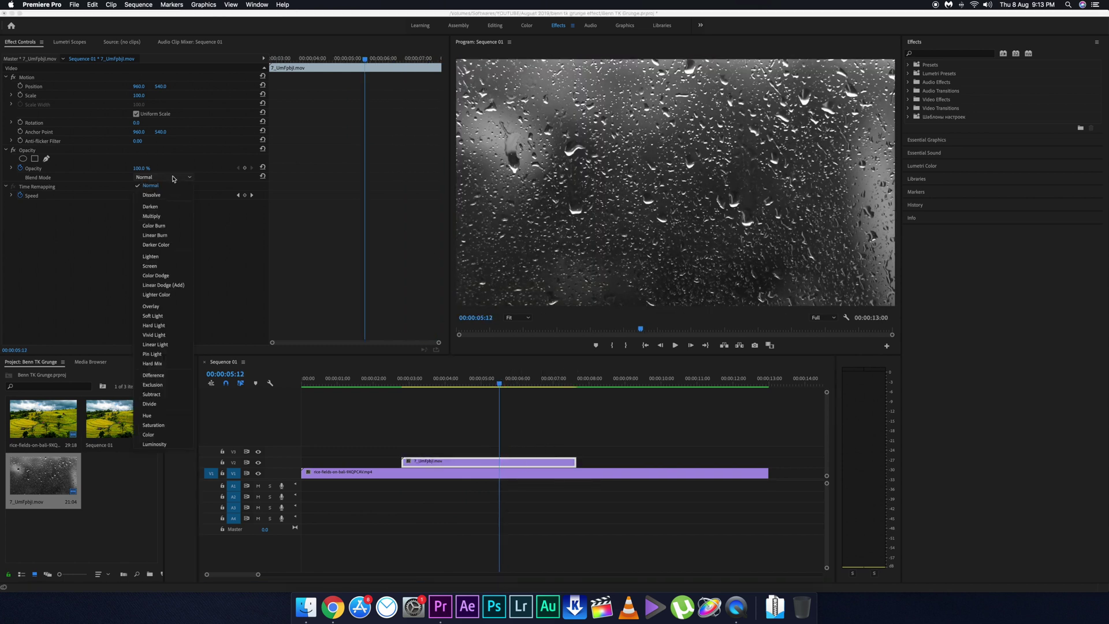
pyautogui.click(151, 306)
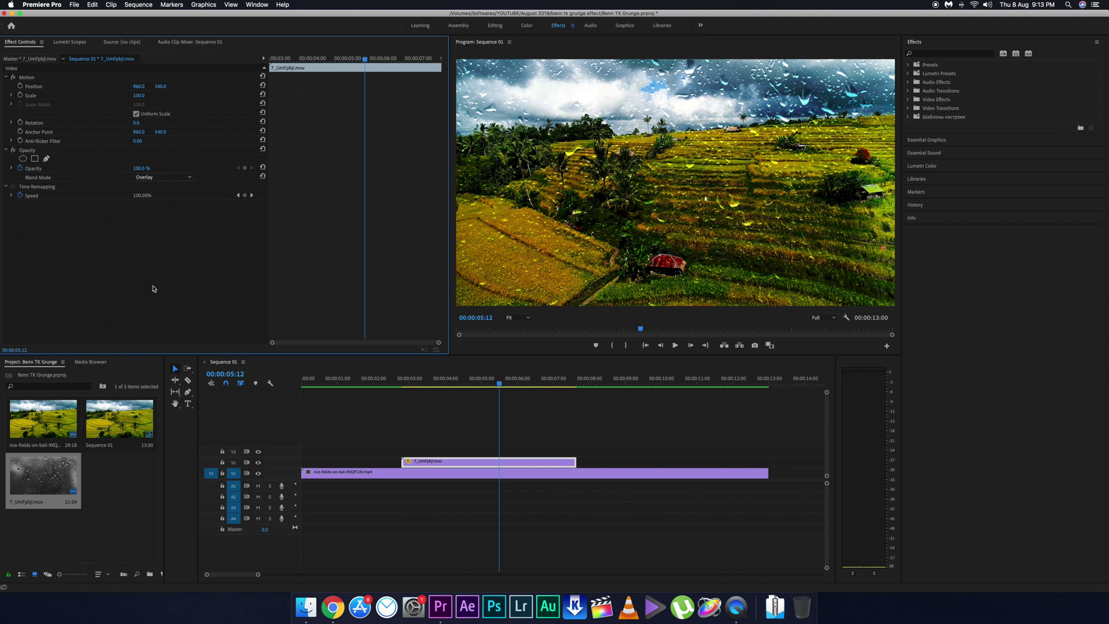
pyautogui.moveTo(138, 168); pyautogui.dragTo(133, 168)
# - Split the rice-fields clip at the start and at the end of the raindrop clip
pyautogui.moveTo(398, 383); pyautogui.dragTo(390, 390)
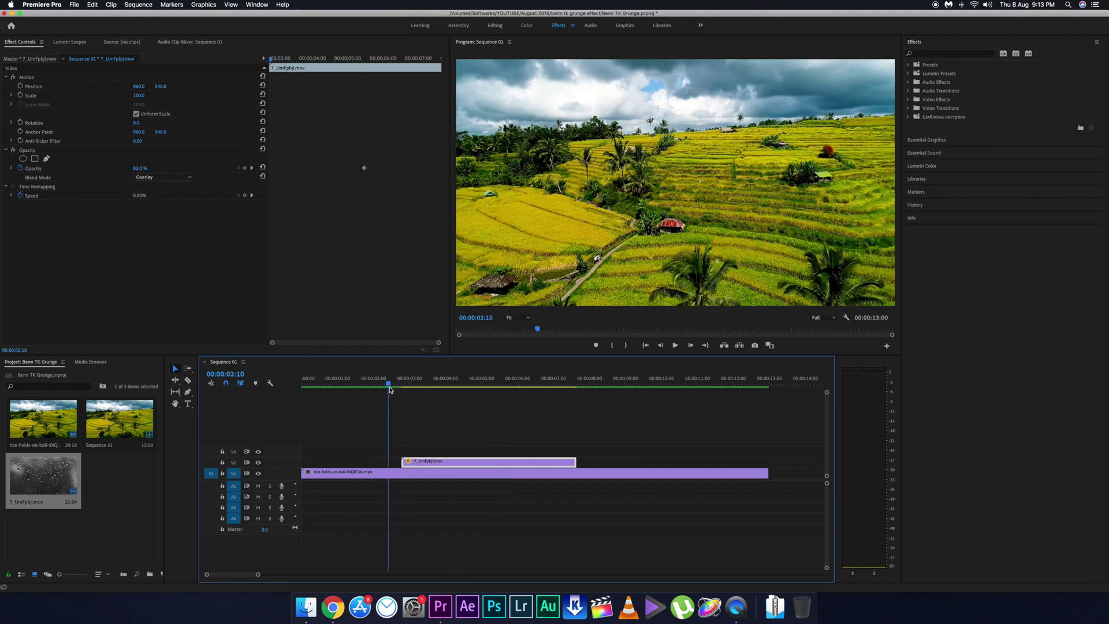
pyautogui.press('c')
pyautogui.click(402, 473)
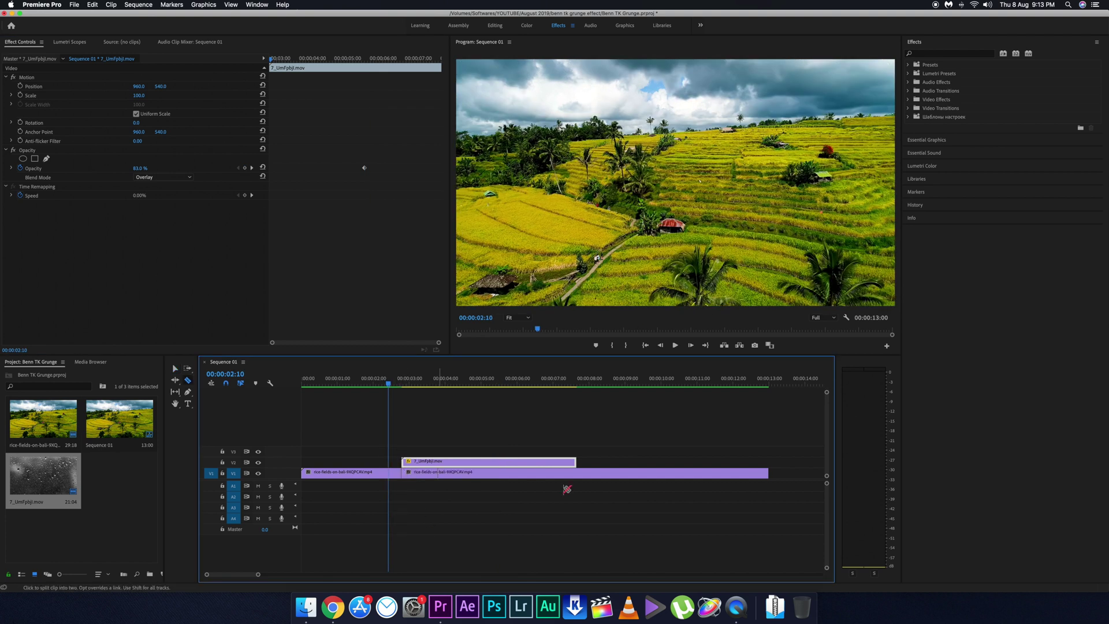
pyautogui.click(576, 472)
pyautogui.press('v')
# - Select the middle rice-fields segment under the raindrops and open the Color workspace with its Lumetri controls
pyautogui.click(488, 400)
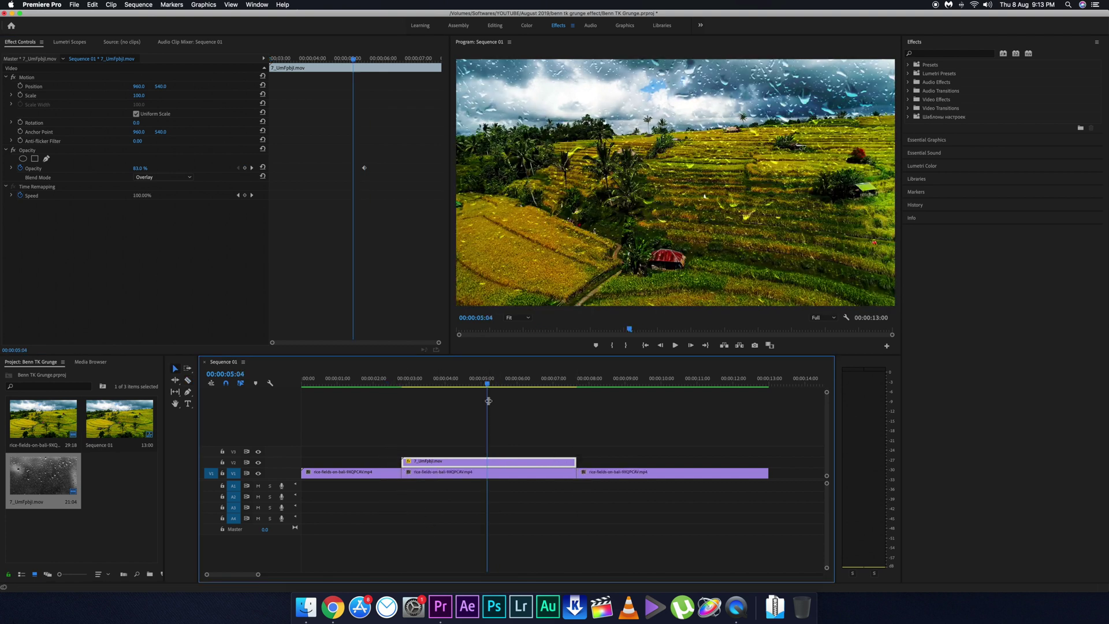
pyautogui.press('d')
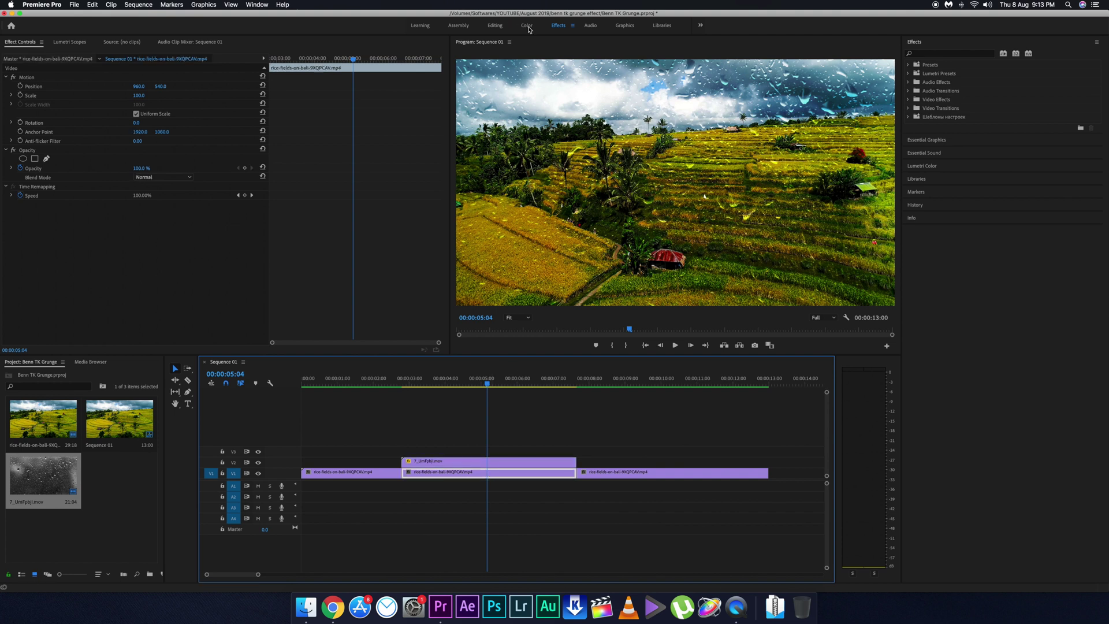
pyautogui.click(528, 27)
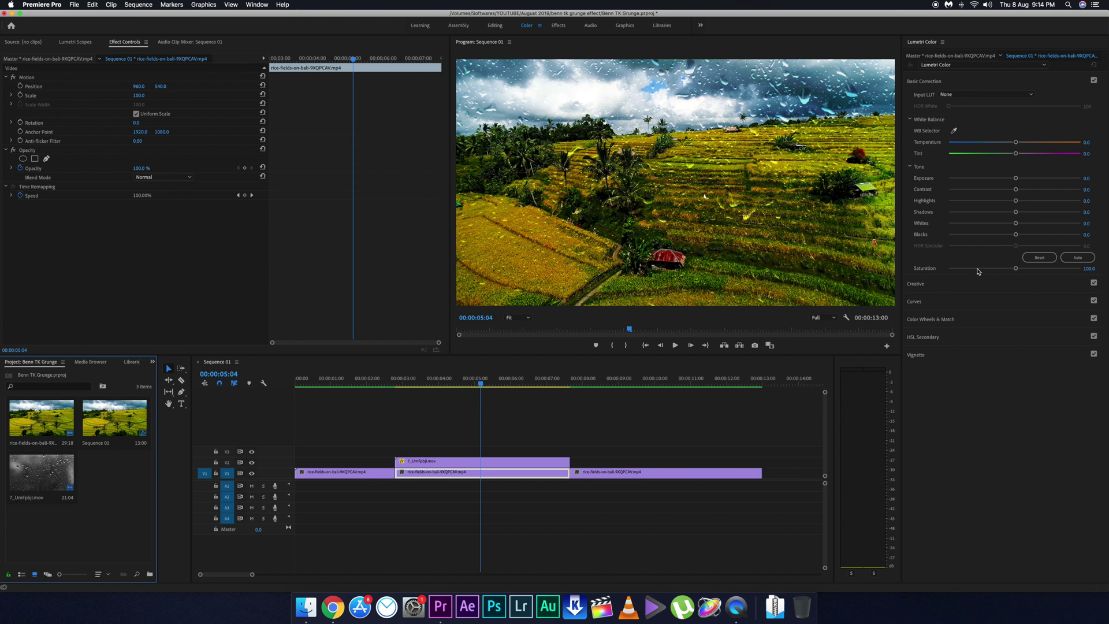
# - Darken the middle rice-fields segment with saturation about 62, highlights about -38, shadows about -16, whites about -39 and blacks about -46
pyautogui.moveTo(963, 269); pyautogui.dragTo(953, 269)
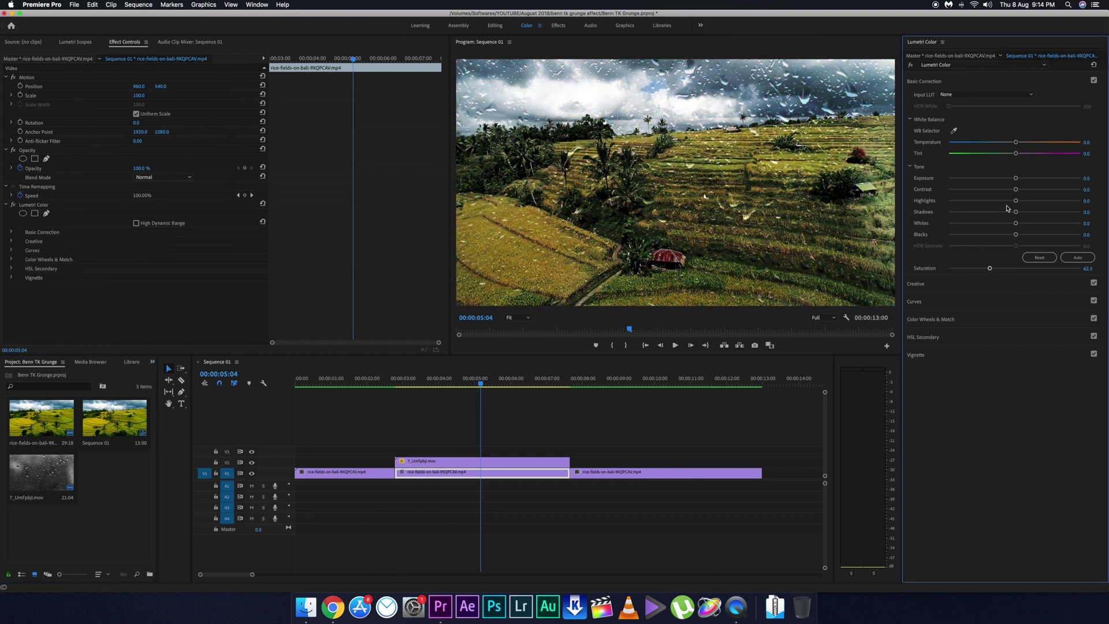
pyautogui.moveTo(996, 206); pyautogui.dragTo(989, 201)
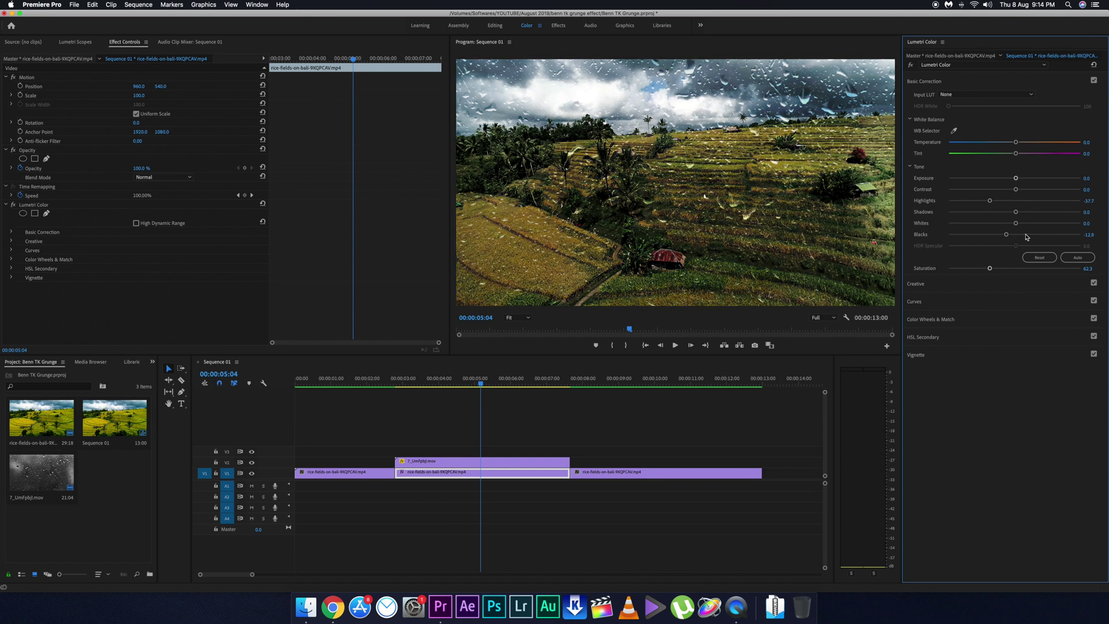
pyautogui.moveTo(1000, 238); pyautogui.dragTo(1004, 214)
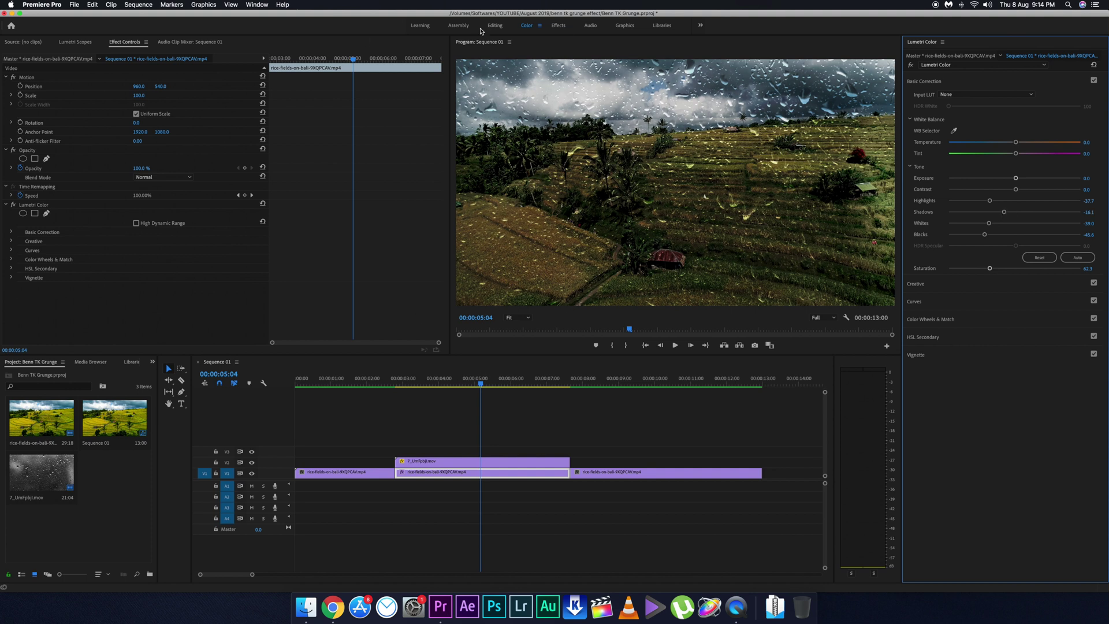
# - Find the Cross Dissolve transition and apply it to both cuts of the middle rice-fields segment, then preview the result
pyautogui.click(559, 25)
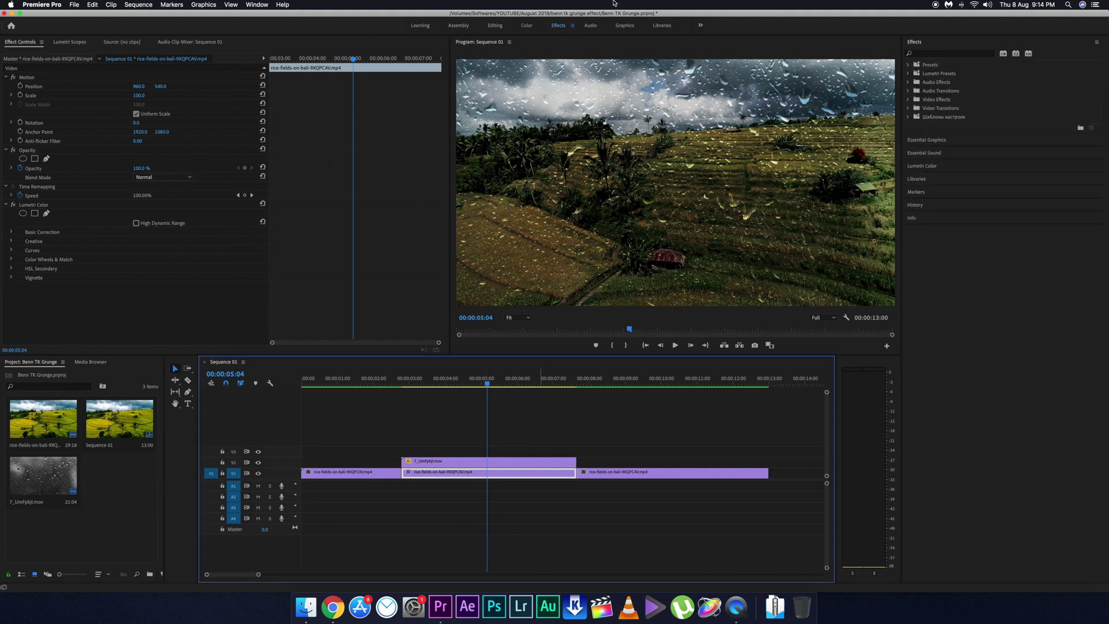
pyautogui.click(947, 54)
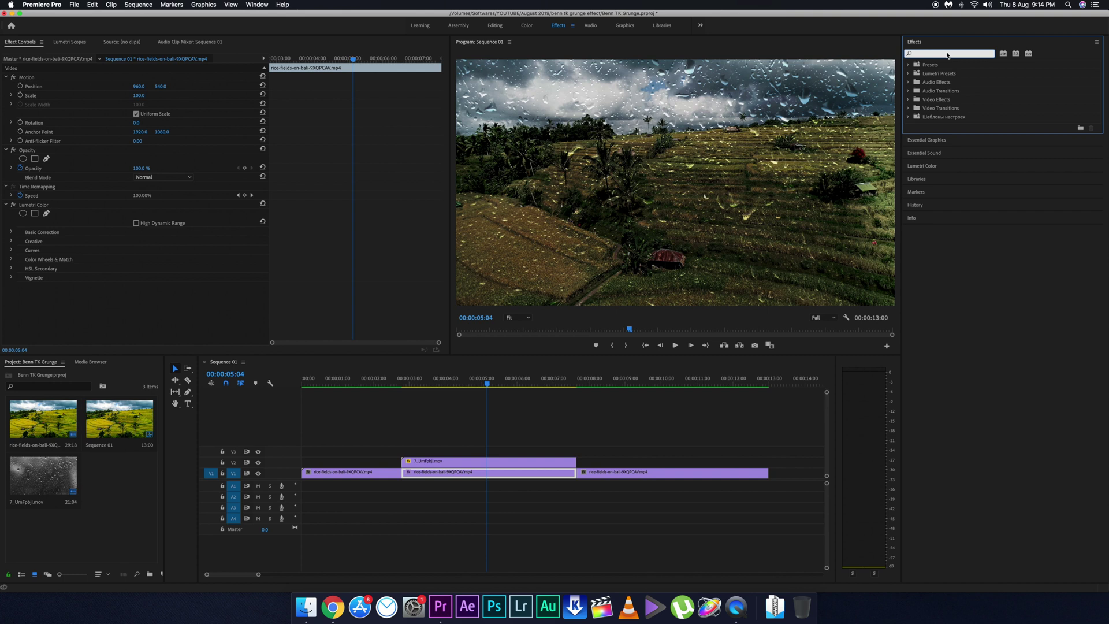
pyautogui.write('cro')
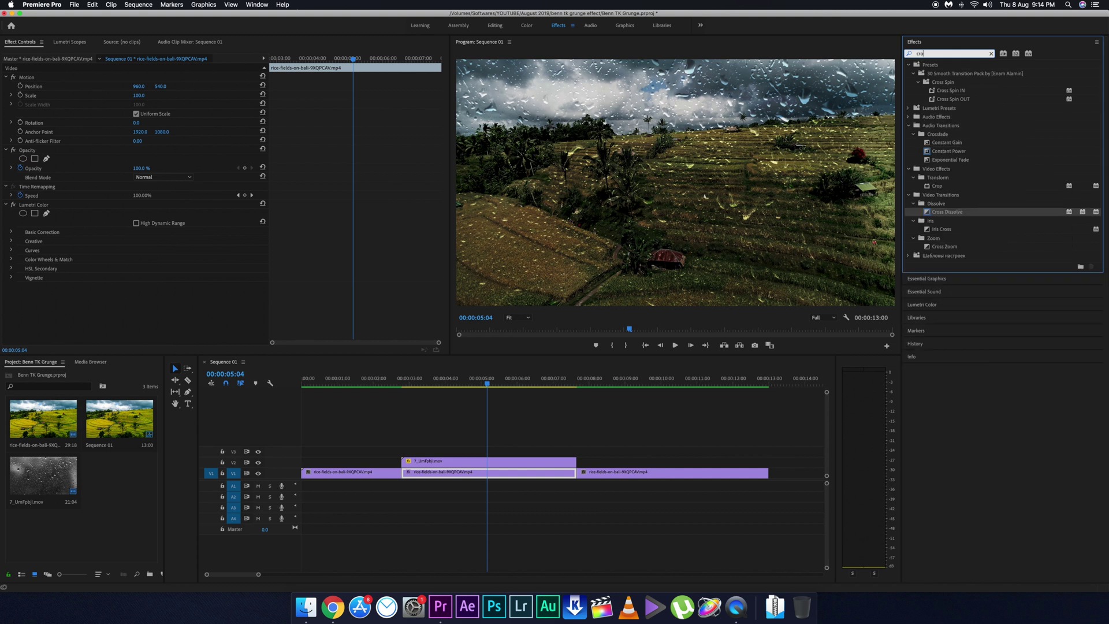
pyautogui.moveTo(938, 215); pyautogui.dragTo(571, 477)
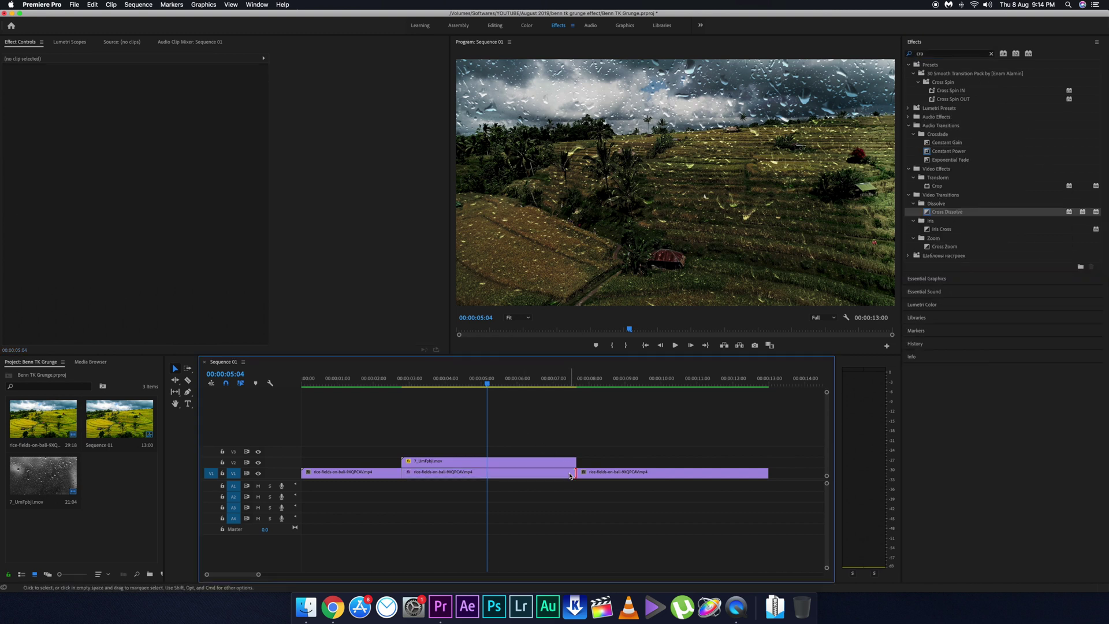
pyautogui.moveTo(946, 211); pyautogui.dragTo(576, 476)
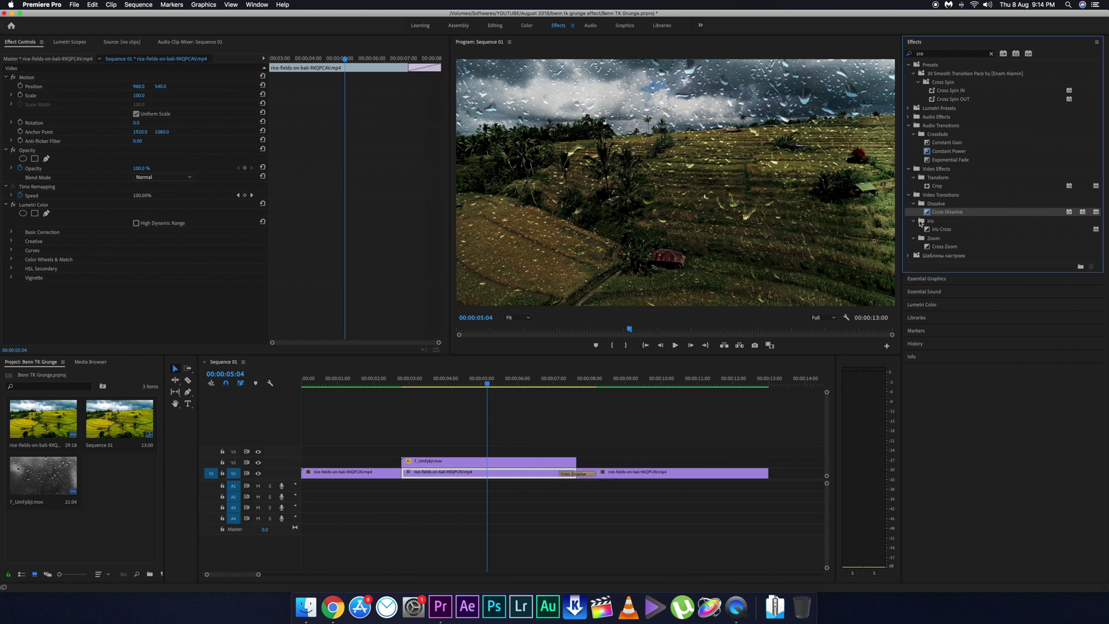
pyautogui.moveTo(582, 315); pyautogui.dragTo(402, 476)
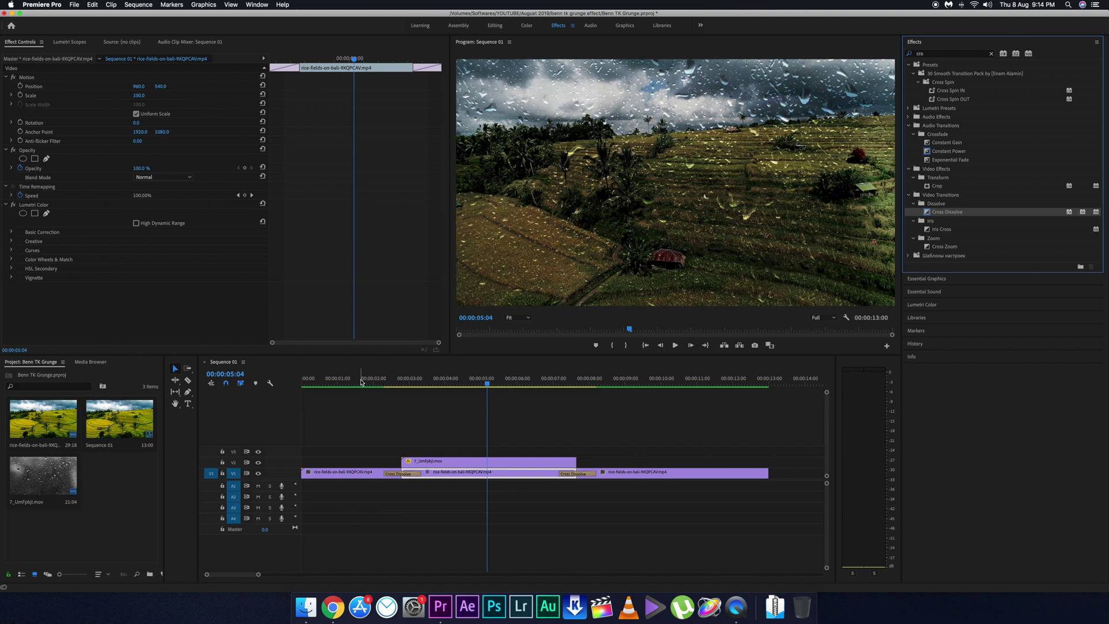
pyautogui.click(361, 381)
pyautogui.press('space')
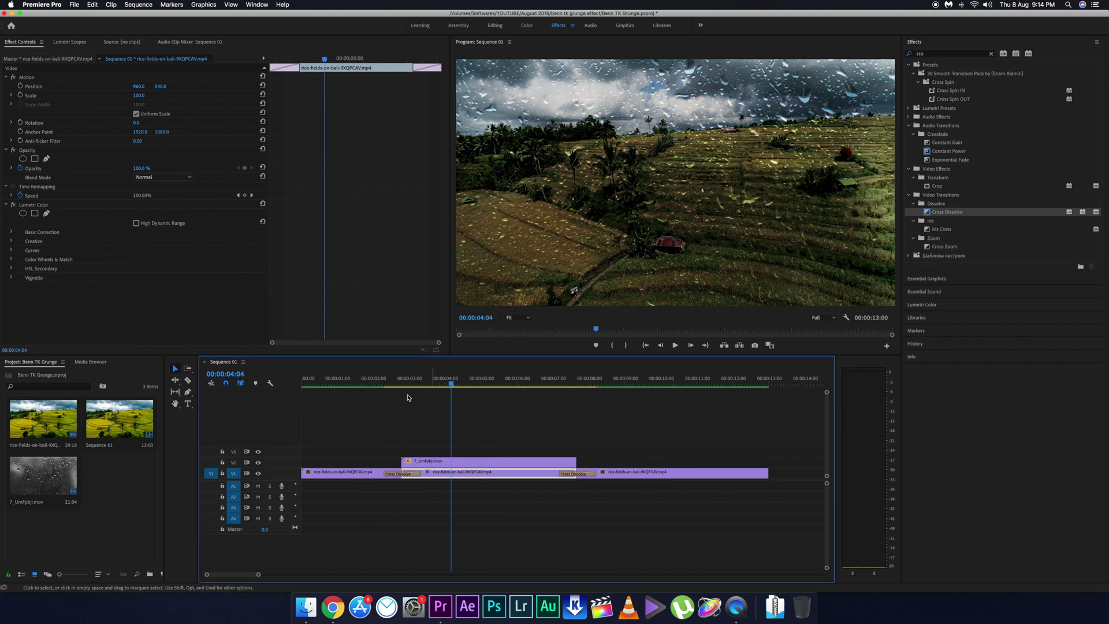
# - Add a Cross Dissolve to the start of the raindrop clip
pyautogui.click(404, 384)
pyautogui.moveTo(404, 384); pyautogui.dragTo(405, 384)
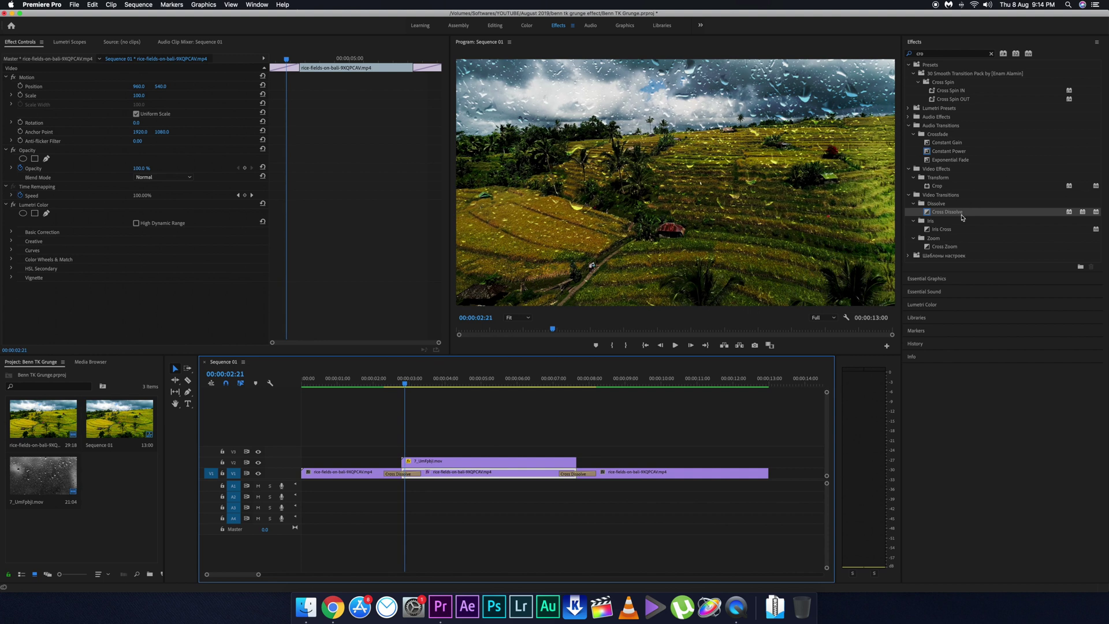
pyautogui.click(953, 213)
pyautogui.moveTo(954, 215); pyautogui.dragTo(463, 459)
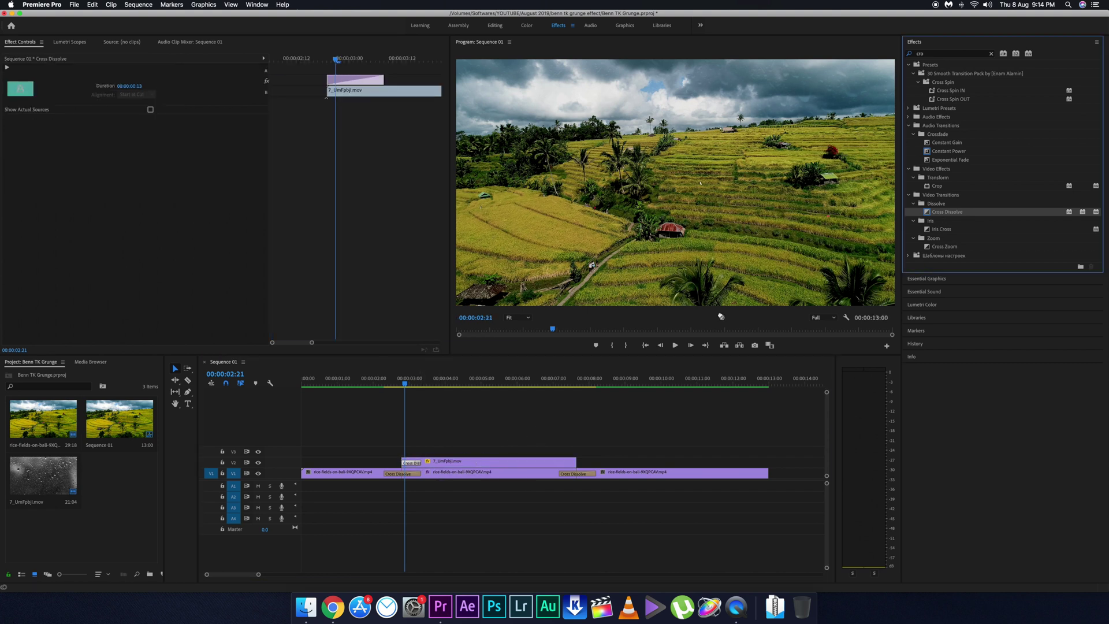
# - Add a Cross Dissolve to the end of the raindrop clip and play the sequence from about 1:22
pyautogui.click(572, 462)
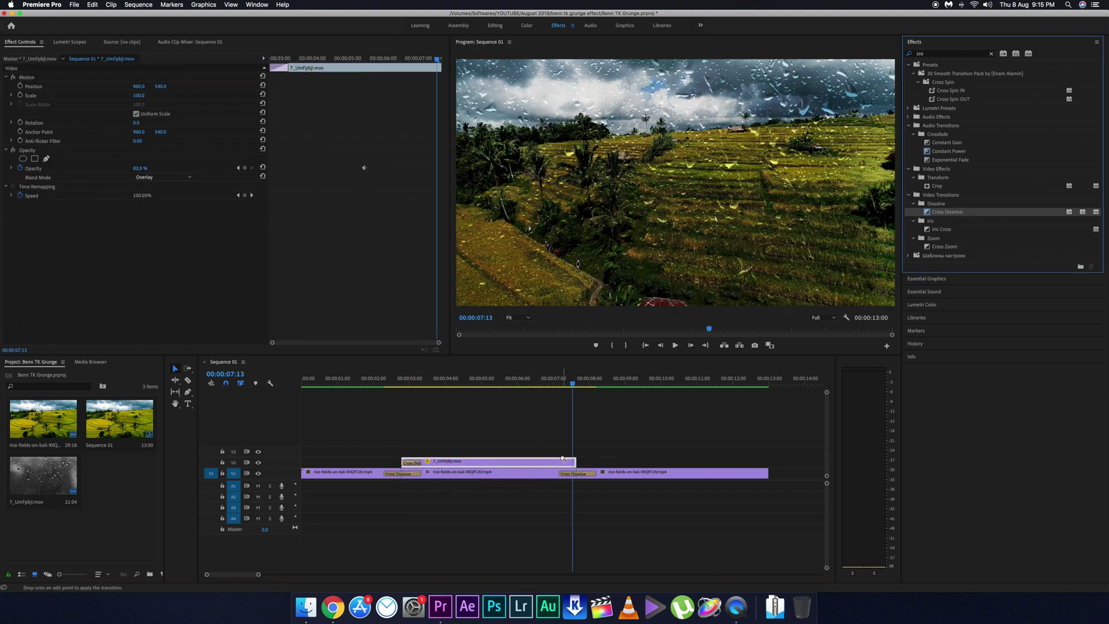
pyautogui.click(563, 460)
pyautogui.hotkey('shift', 'Left')
pyautogui.hotkey('shift', 'Left')
pyautogui.hotkey('shift', 'Left')
pyautogui.hotkey('shift', 'Left')
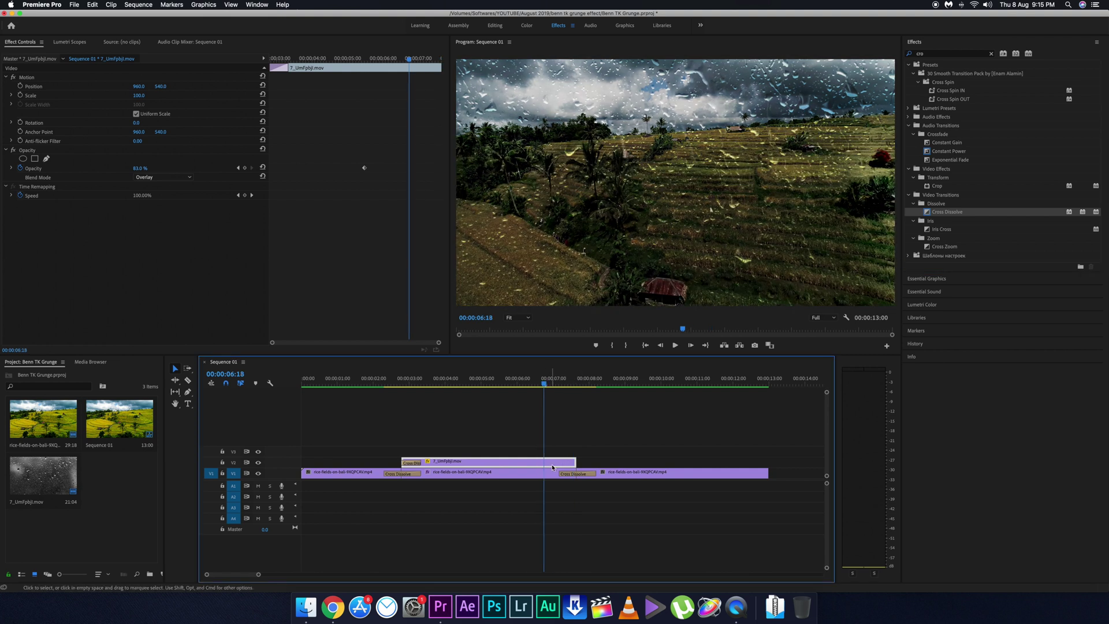
pyautogui.moveTo(947, 211); pyautogui.dragTo(470, 428)
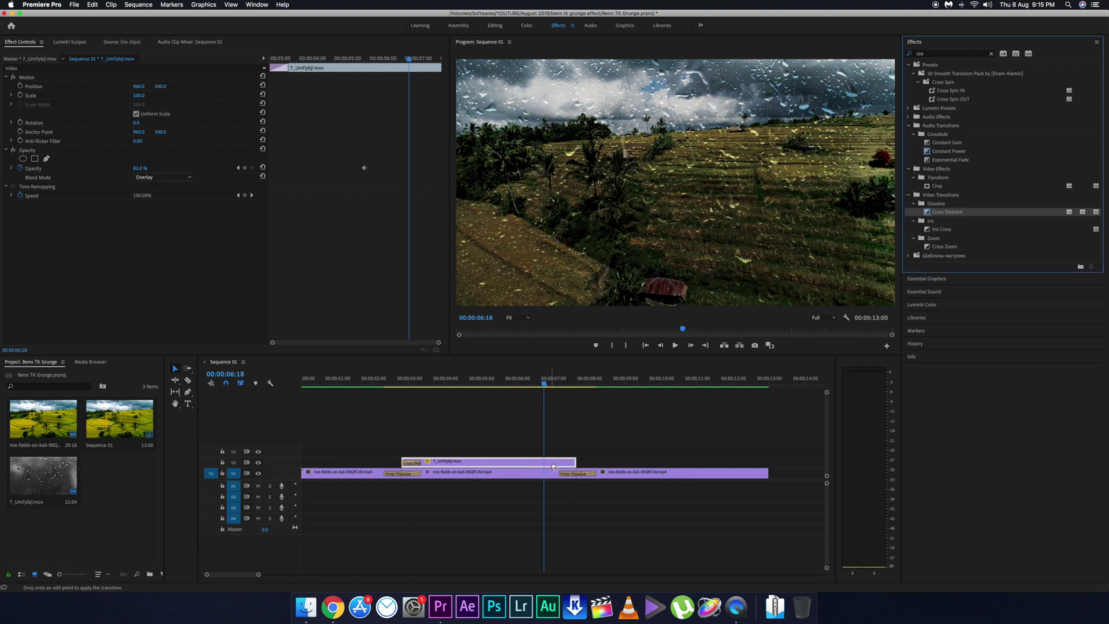
pyautogui.moveTo(553, 466); pyautogui.dragTo(559, 462)
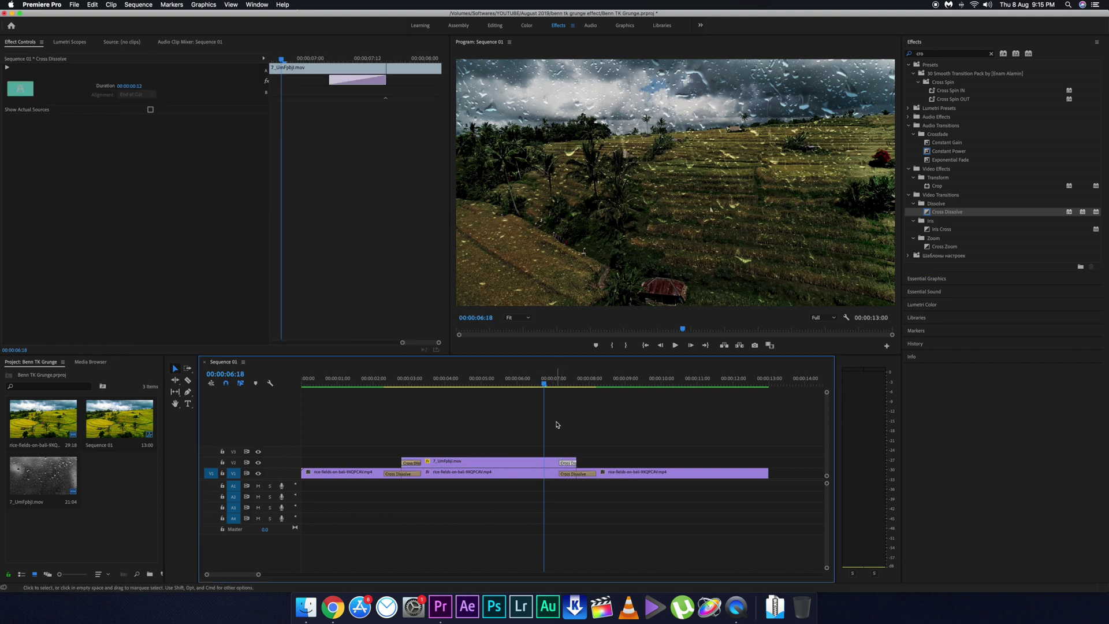
pyautogui.click(558, 421)
pyautogui.click(371, 381)
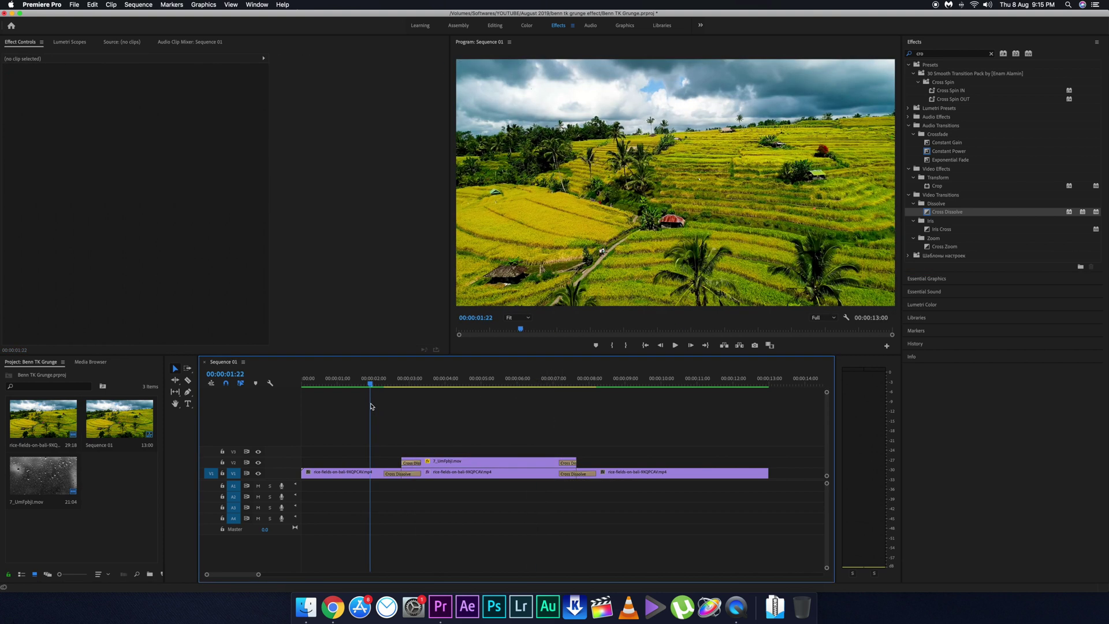
pyautogui.press('space')
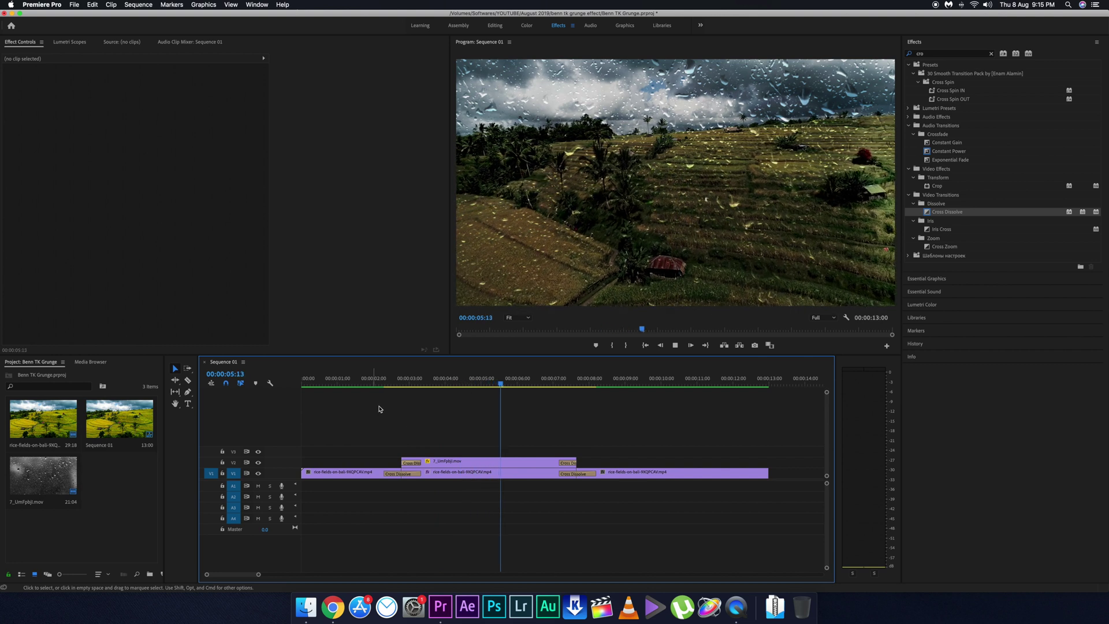
pyautogui.press('space')
# - Preview Overlay.mp4 in Finder and place it above the raindrop clip, starting where the opening dissolve ends
pyautogui.click(436, 387)
pyautogui.click(306, 606)
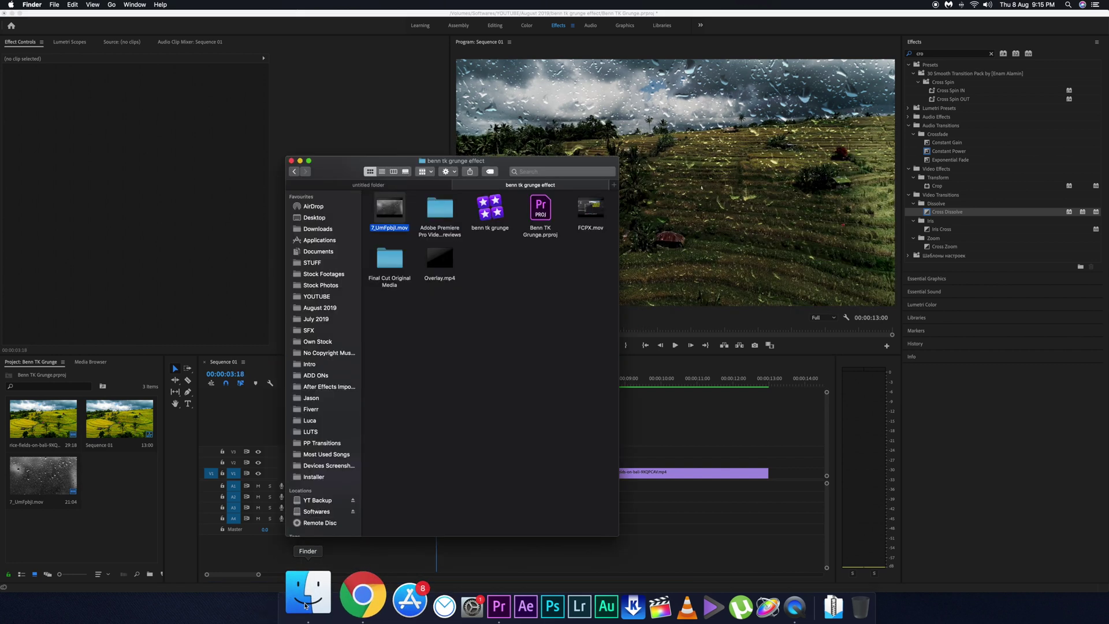
pyautogui.click(435, 261)
pyautogui.press('space')
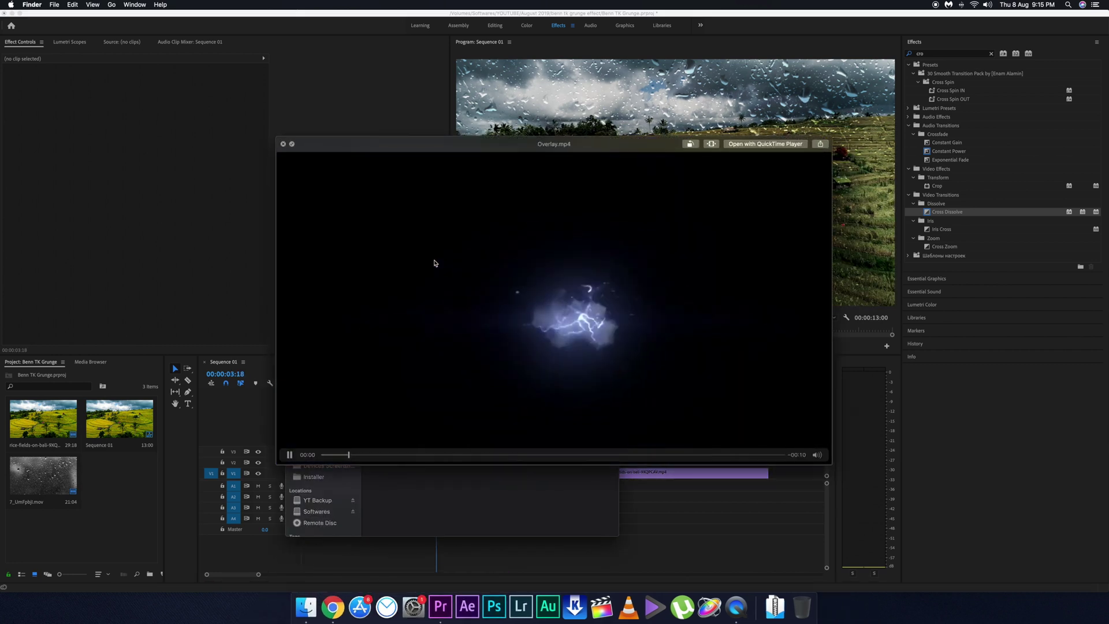
pyautogui.press('space')
pyautogui.moveTo(435, 261); pyautogui.dragTo(437, 450)
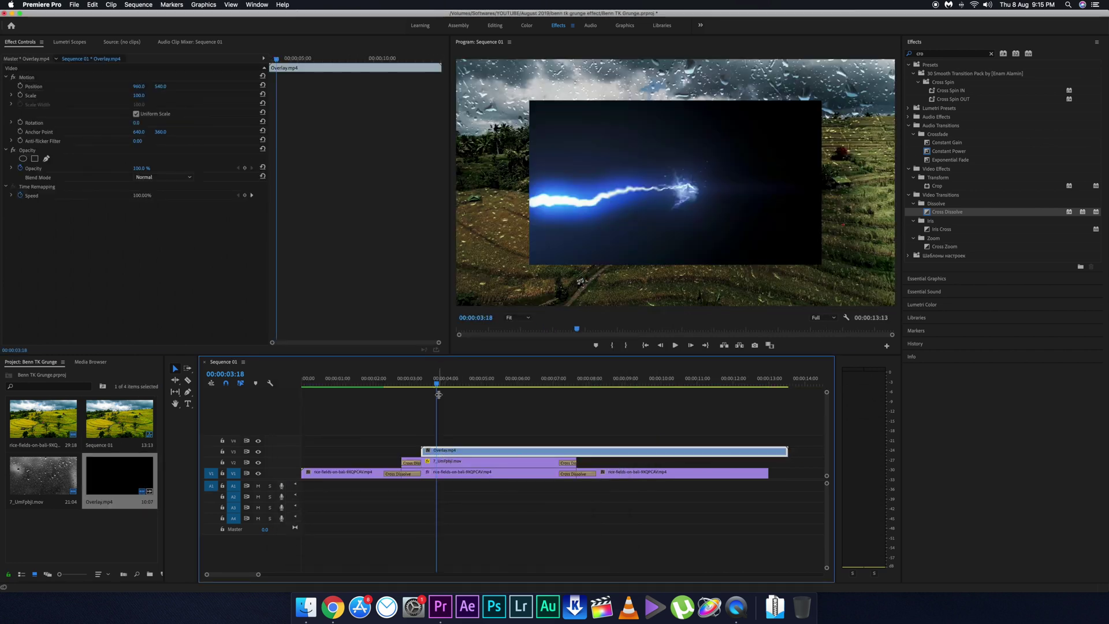
# - Cut the lightning overlay at 4:15, delete the remainder, and shift the kept part to start at about 3:14
pyautogui.moveTo(441, 383); pyautogui.dragTo(467, 393)
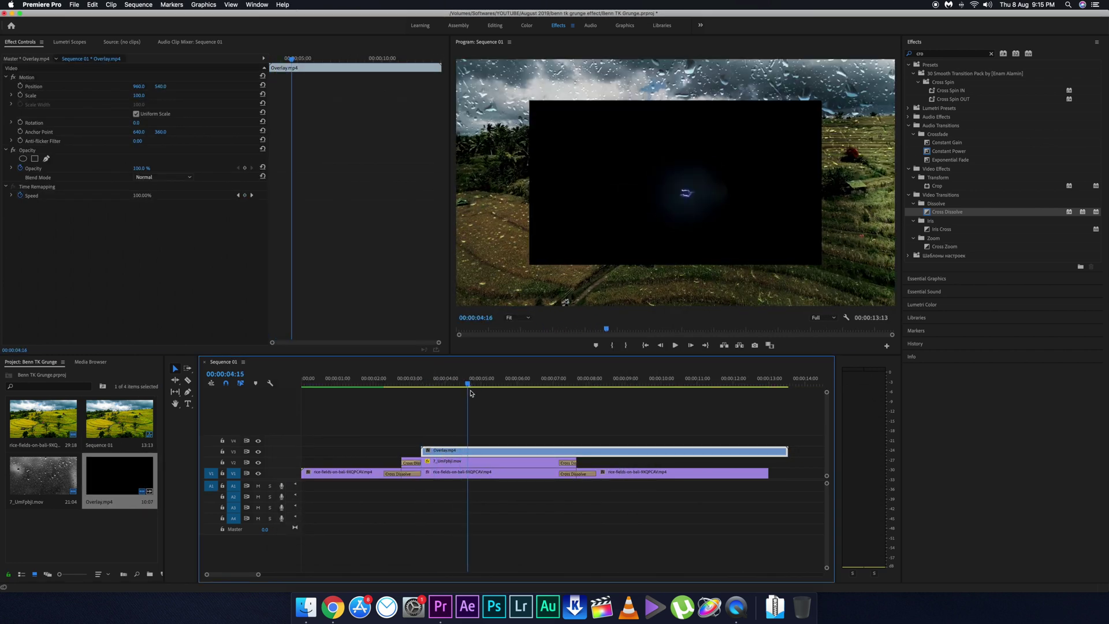
pyautogui.press('c')
pyautogui.click(468, 450)
pyautogui.press('v')
pyautogui.click(485, 452)
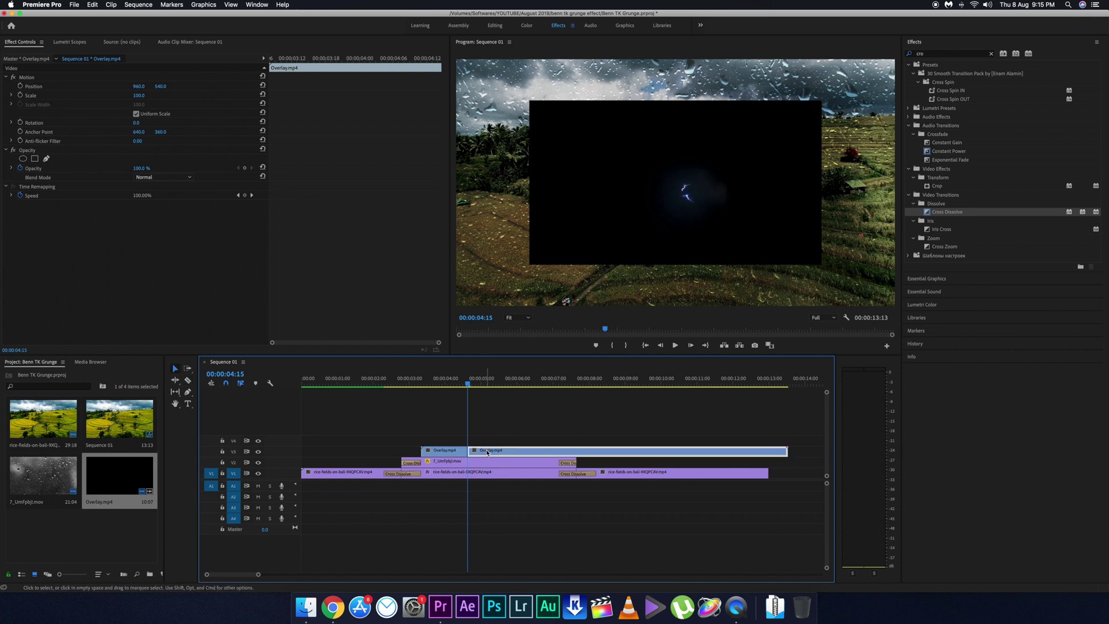
pyautogui.press('BackSpace')
pyautogui.moveTo(455, 456); pyautogui.dragTo(464, 456)
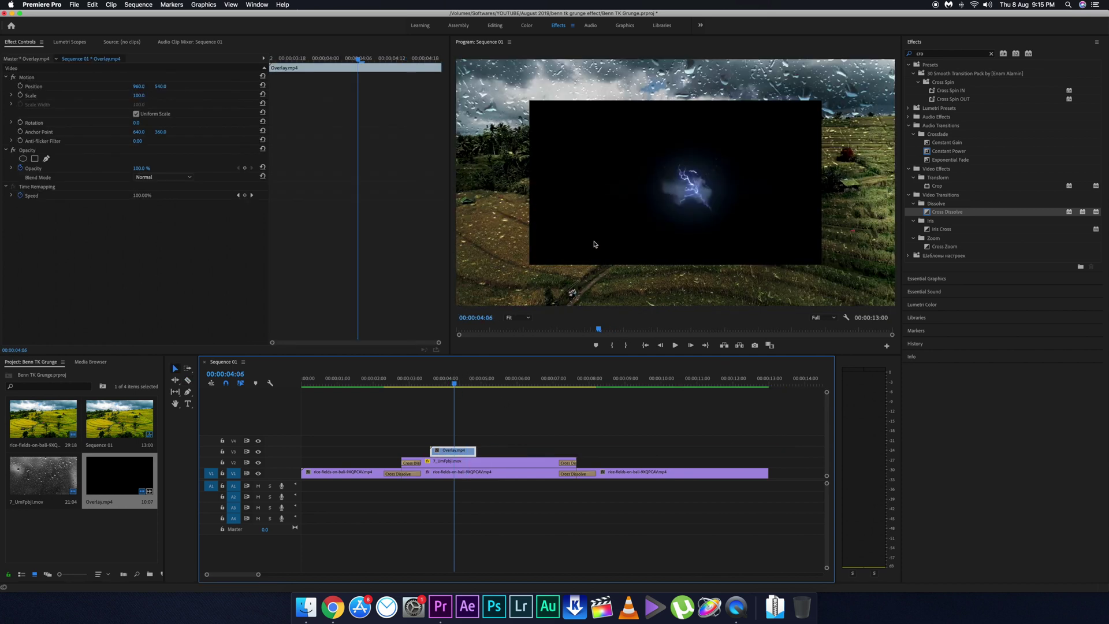
# - Move the lightning overlay into the upper-left sky of the image, at about position 639.4, 116.7
pyautogui.click(594, 244)
pyautogui.click(435, 395)
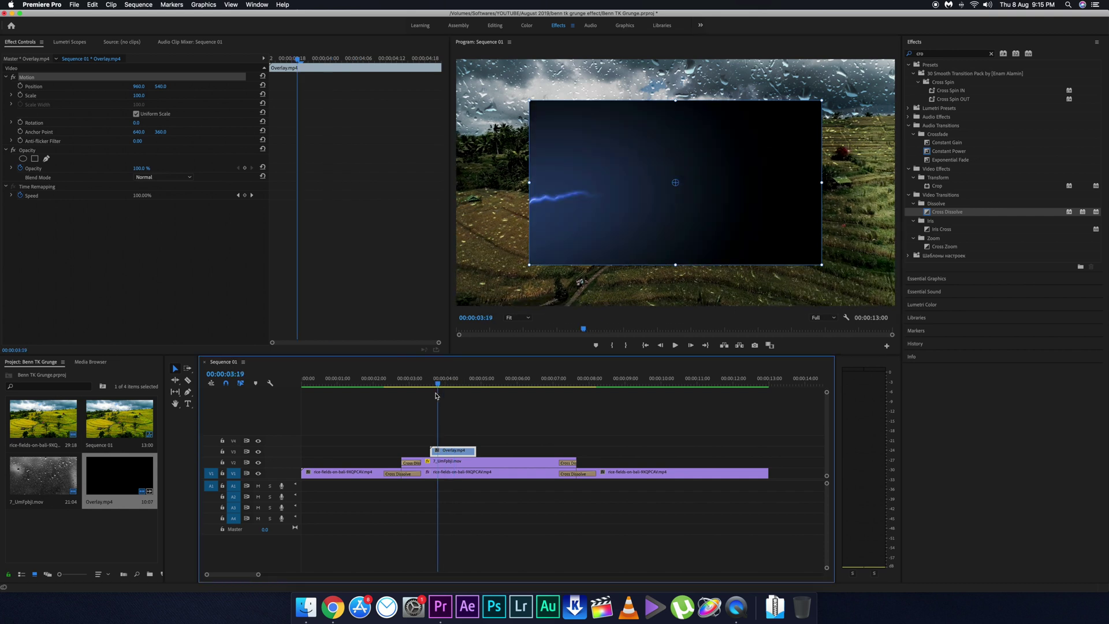
pyautogui.moveTo(436, 395); pyautogui.dragTo(443, 394)
pyautogui.moveTo(614, 229); pyautogui.dragTo(542, 134)
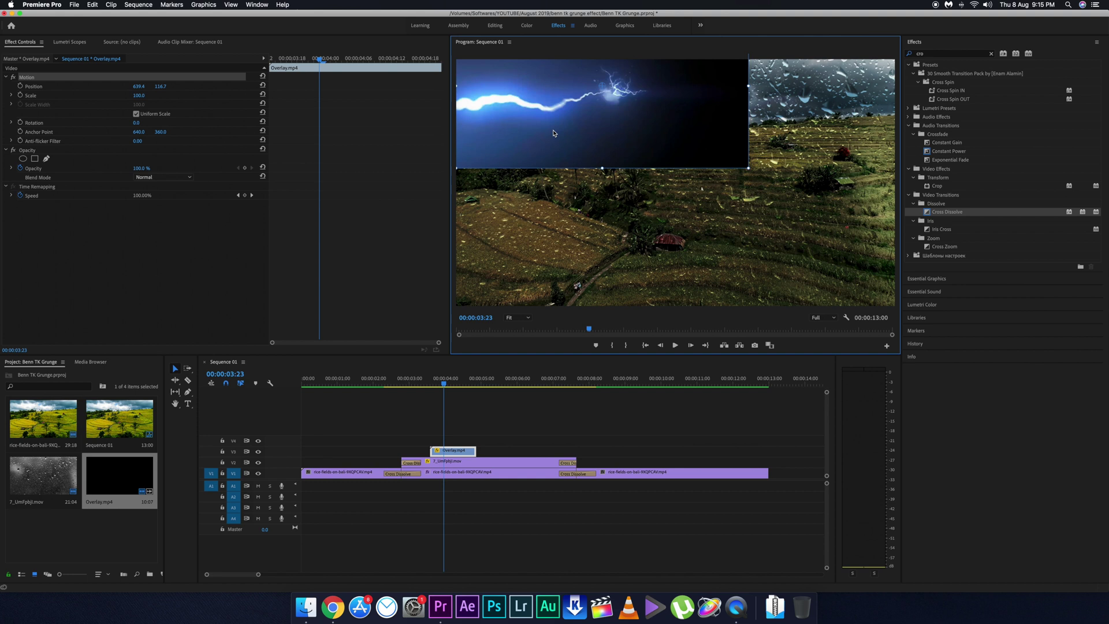
# - Set the lightning overlay's blend mode to Screen and its opacity to 62%
pyautogui.click(160, 178)
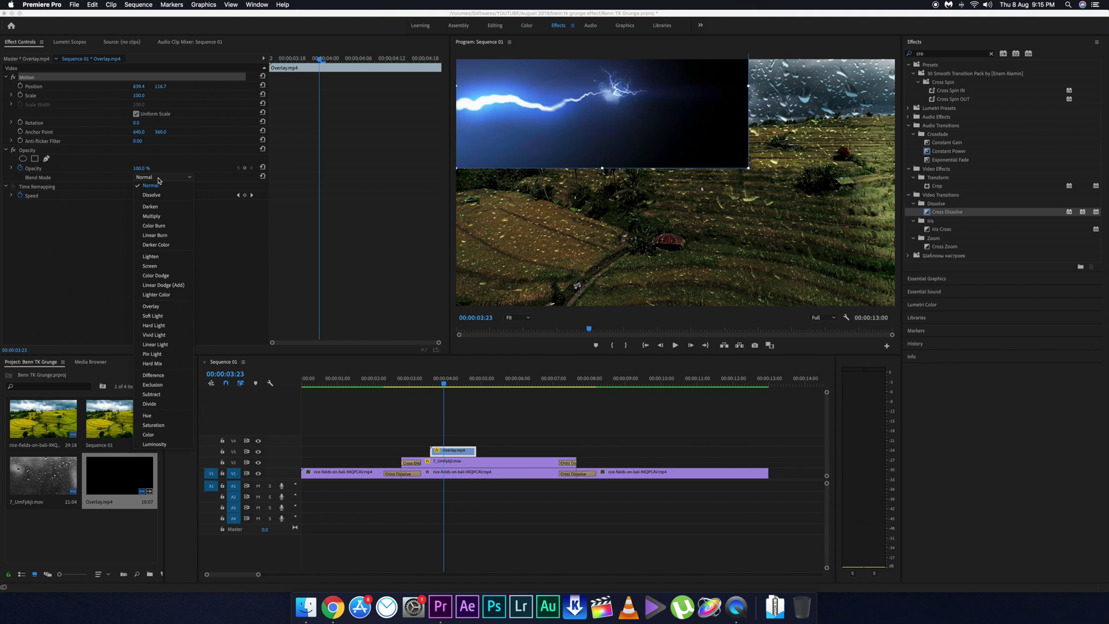
pyautogui.click(153, 266)
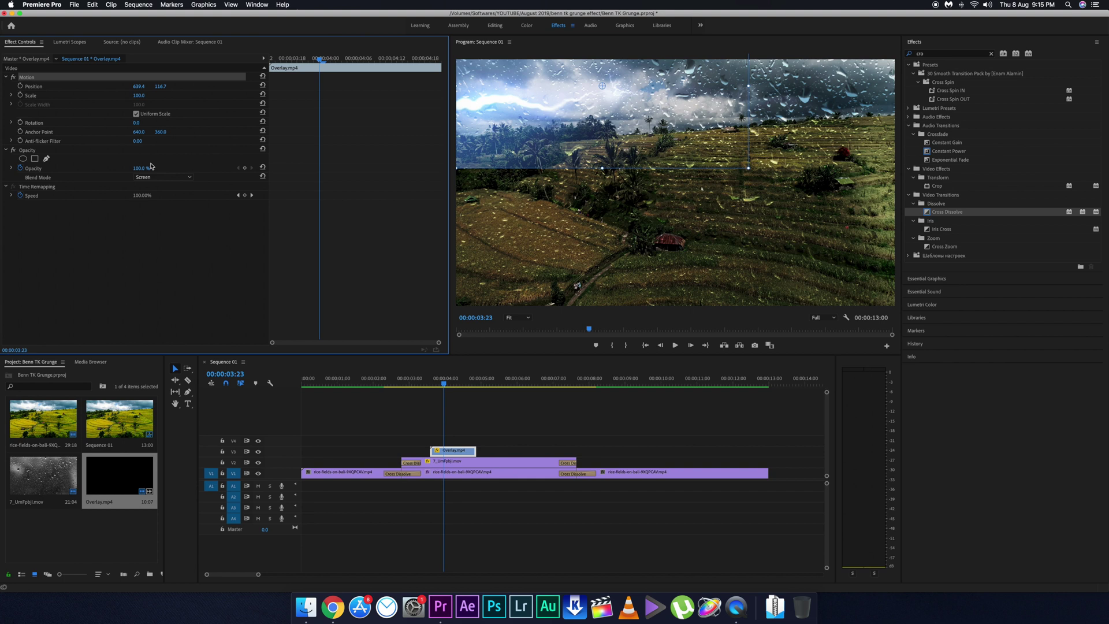
pyautogui.moveTo(148, 167); pyautogui.dragTo(126, 167)
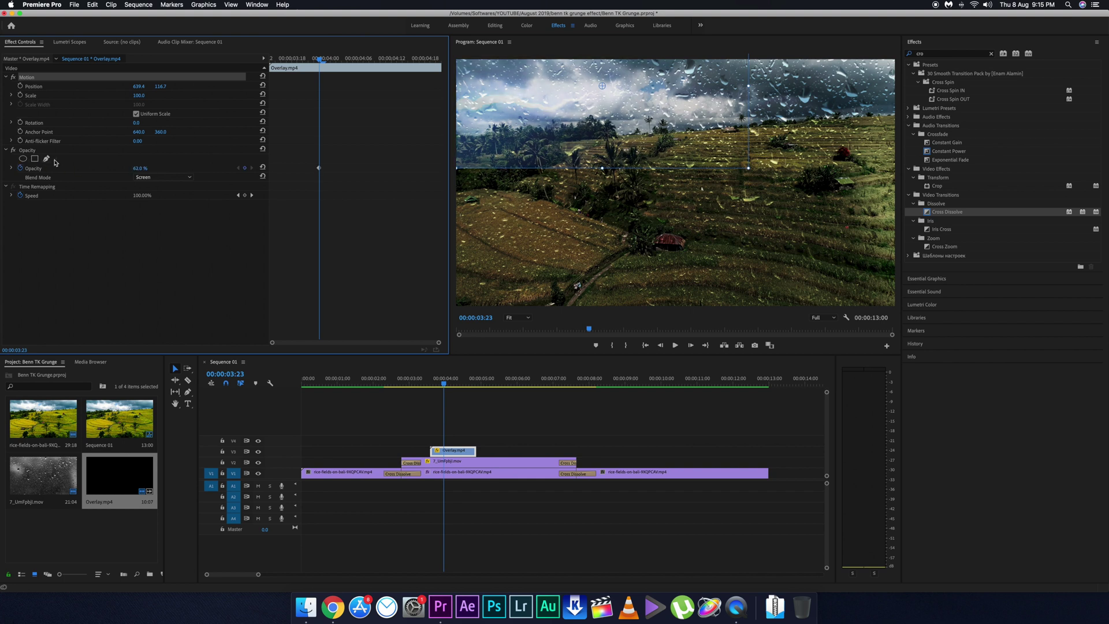
# - Draw a closed four-point opacity mask on the lightning overlay, covering the tree line and ground below the sky
pyautogui.click(47, 159)
pyautogui.click(675, 198)
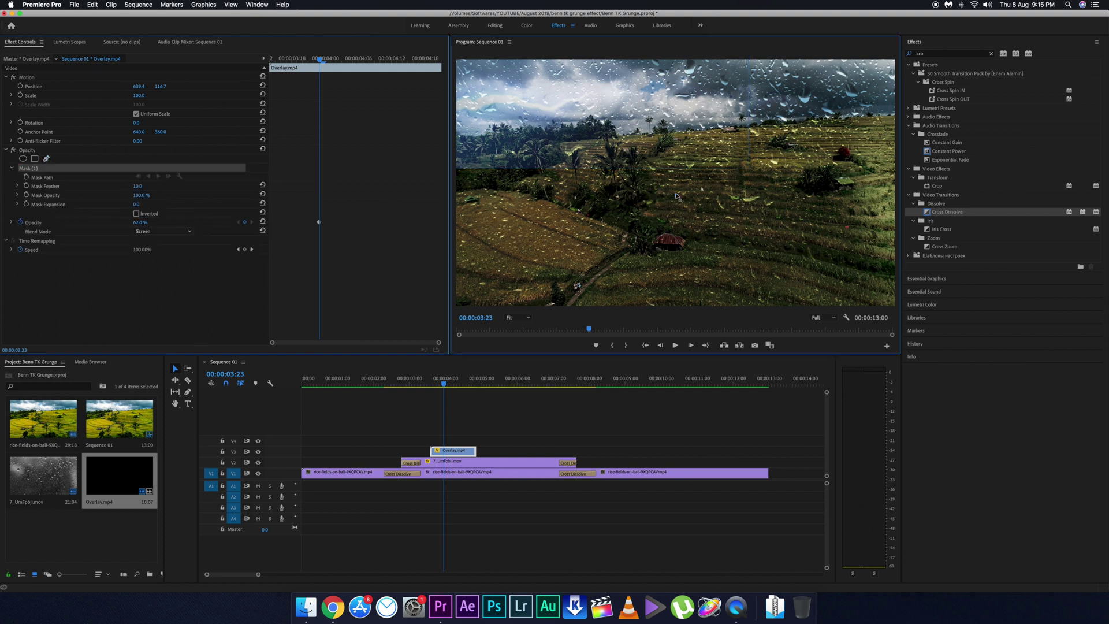
pyautogui.click(667, 154)
pyautogui.click(458, 161)
pyautogui.click(459, 212)
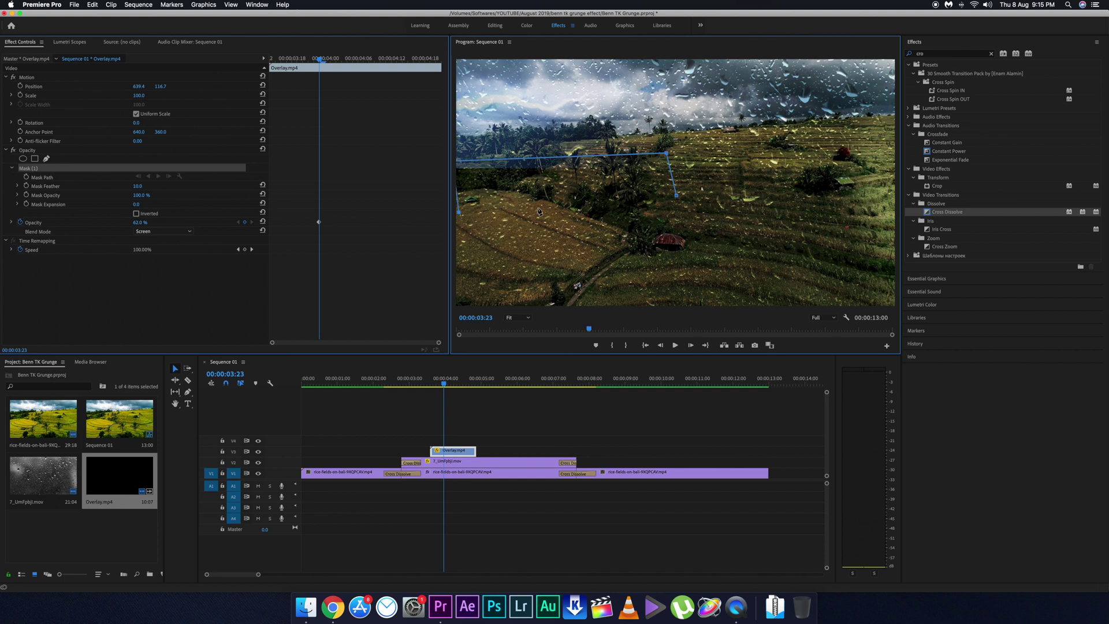
pyautogui.click(676, 196)
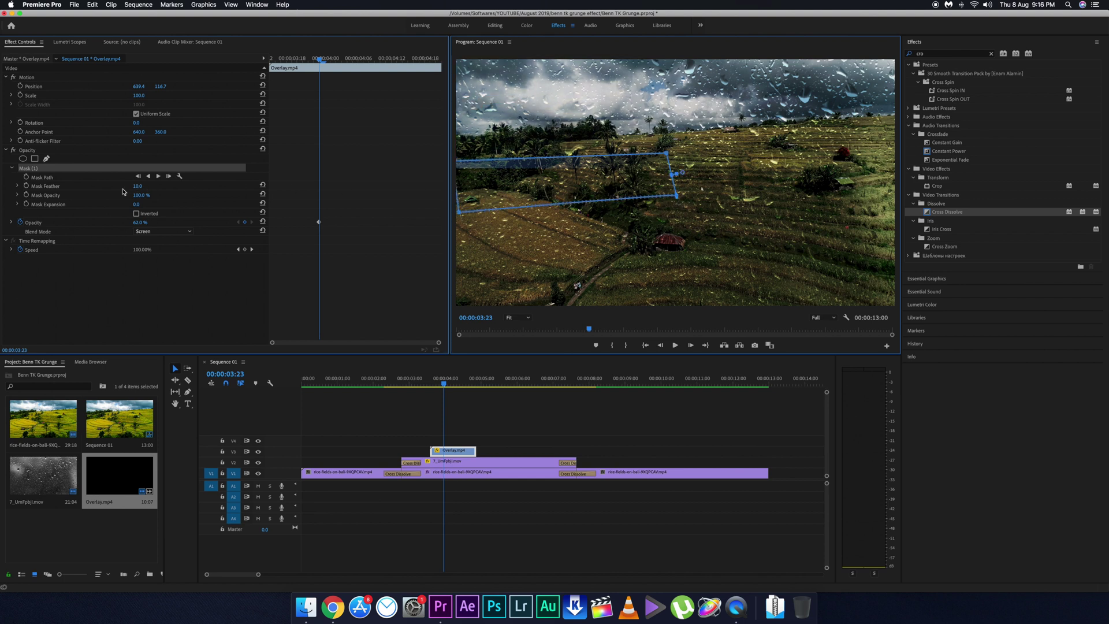
# - Invert the lightning overlay's mask, set its feather to about 264, and play the stormy section
pyautogui.click(137, 214)
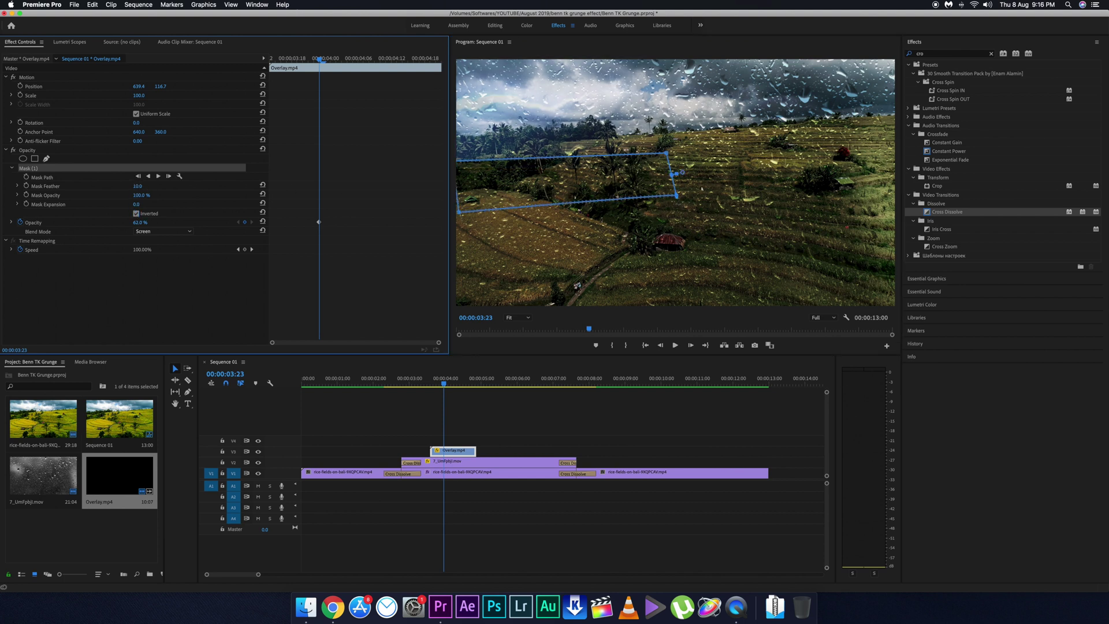
pyautogui.moveTo(682, 172); pyautogui.dragTo(702, 168)
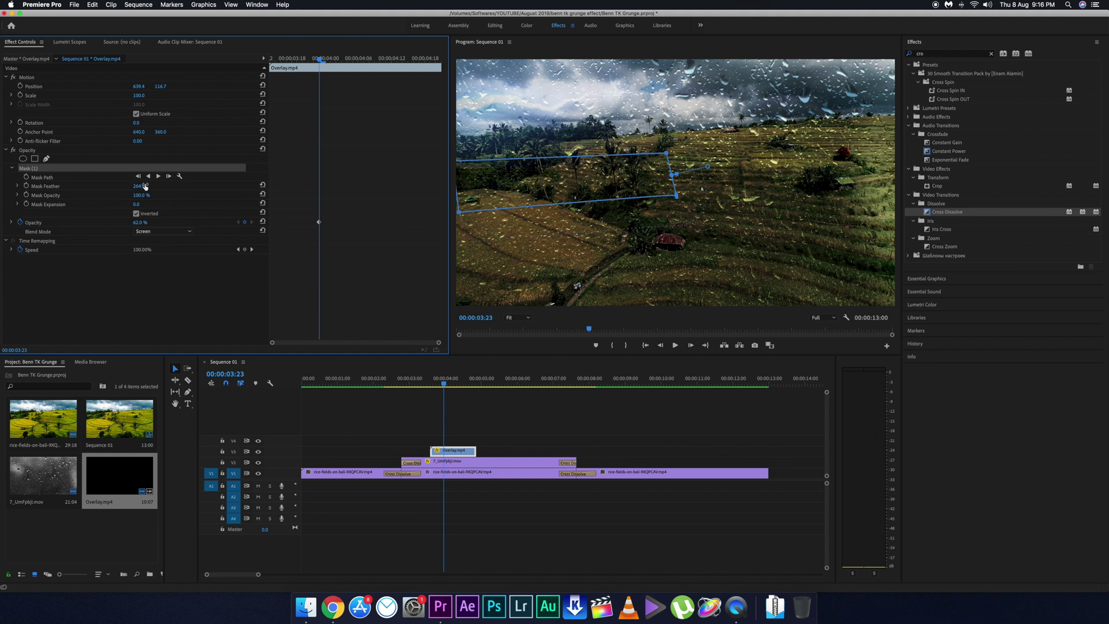
pyautogui.click(409, 384)
pyautogui.press('space')
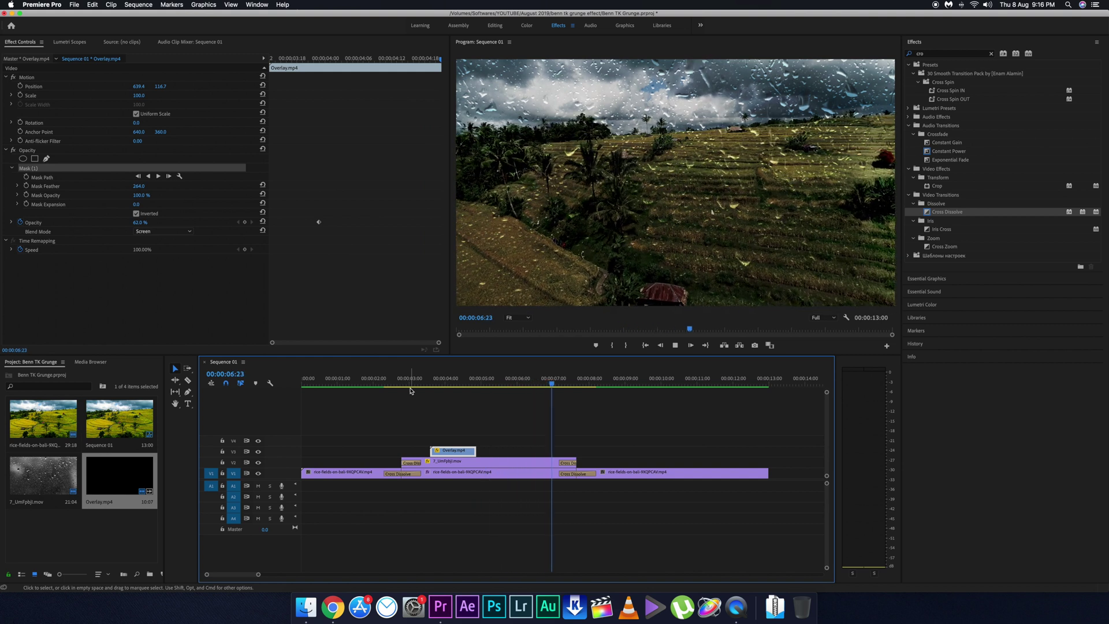
# - Select the lightning, raindrop and middle rice-fields clips and render the sequence's effects
pyautogui.moveTo(413, 405); pyautogui.dragTo(491, 477)
pyautogui.click(138, 4)
pyautogui.click(141, 34)
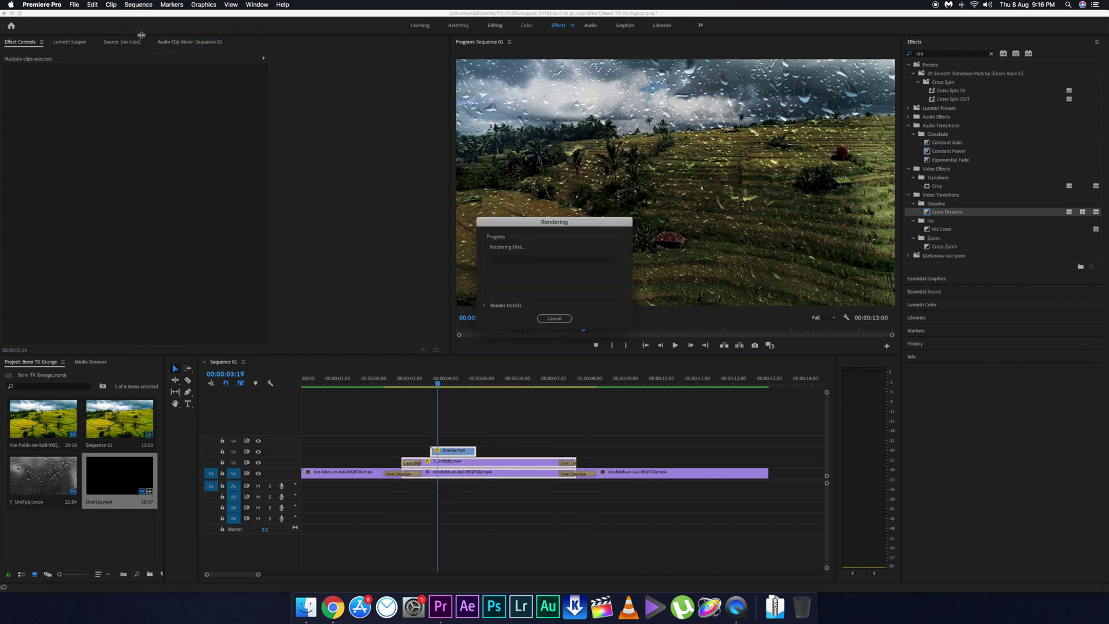